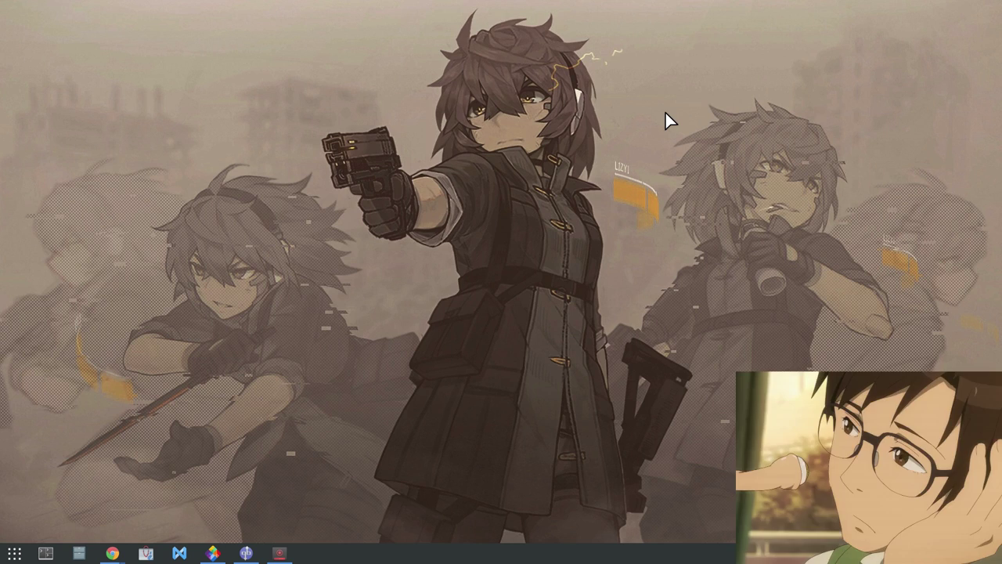
# Switch from the qBittorrent and Fragments workspace to the Nyaa torrent page in Chrome and open its magnet link
pyautogui.press('super')
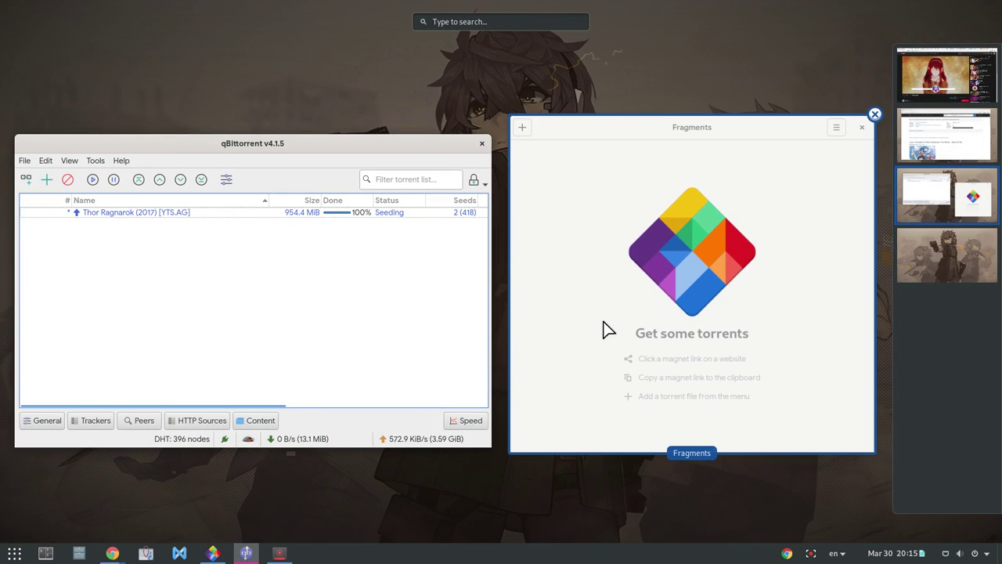
pyautogui.click(573, 238)
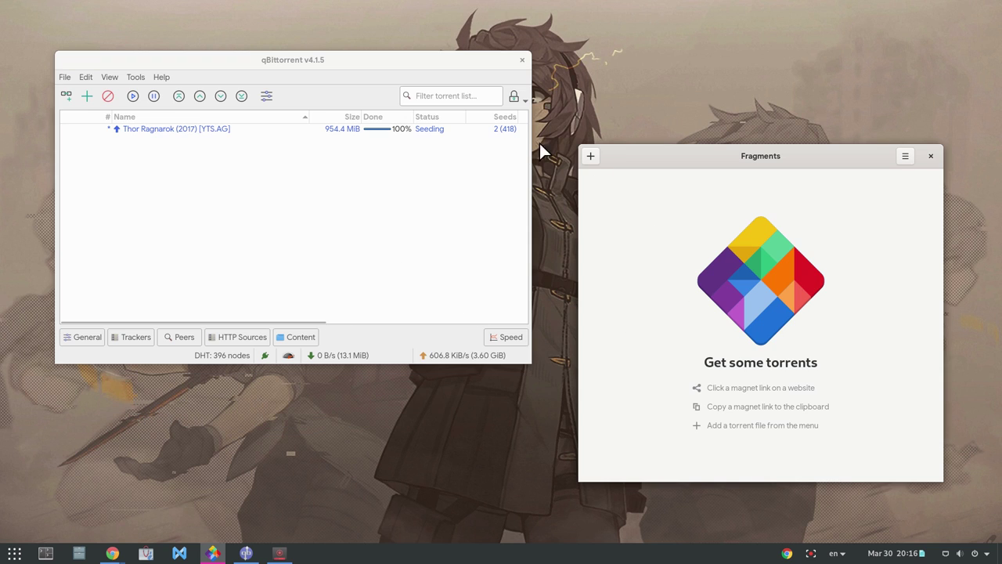
pyautogui.press('super')
pyautogui.scroll(1, 503, 264)
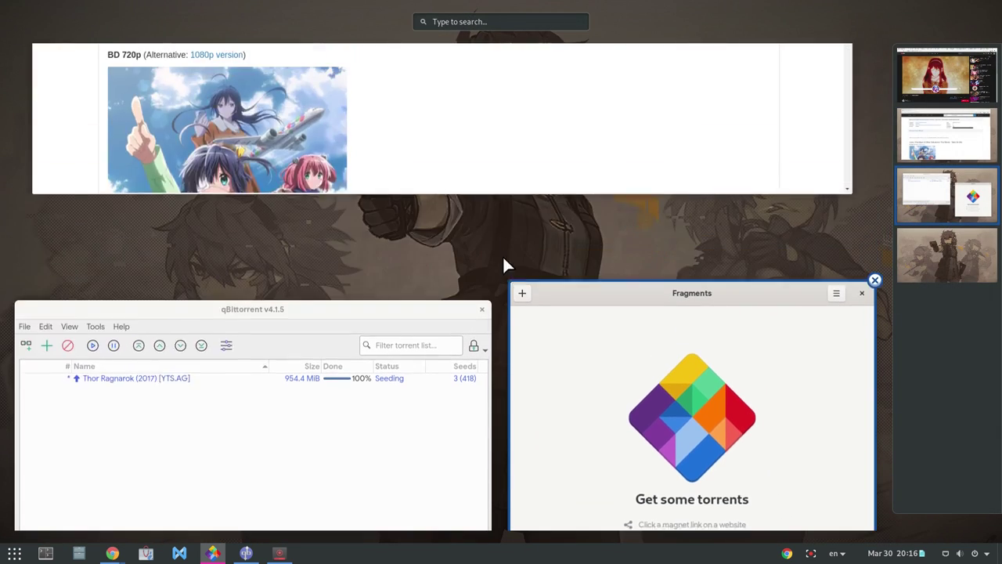
pyautogui.click(417, 269)
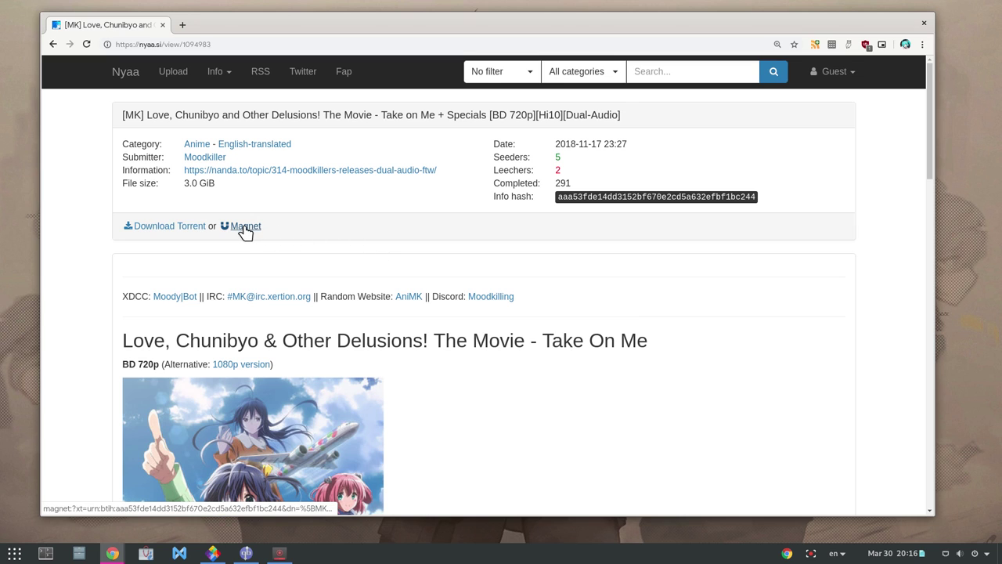
# Return to the workspace with qBittorrent and Fragments to check which client received the magnet link
pyautogui.press('super')
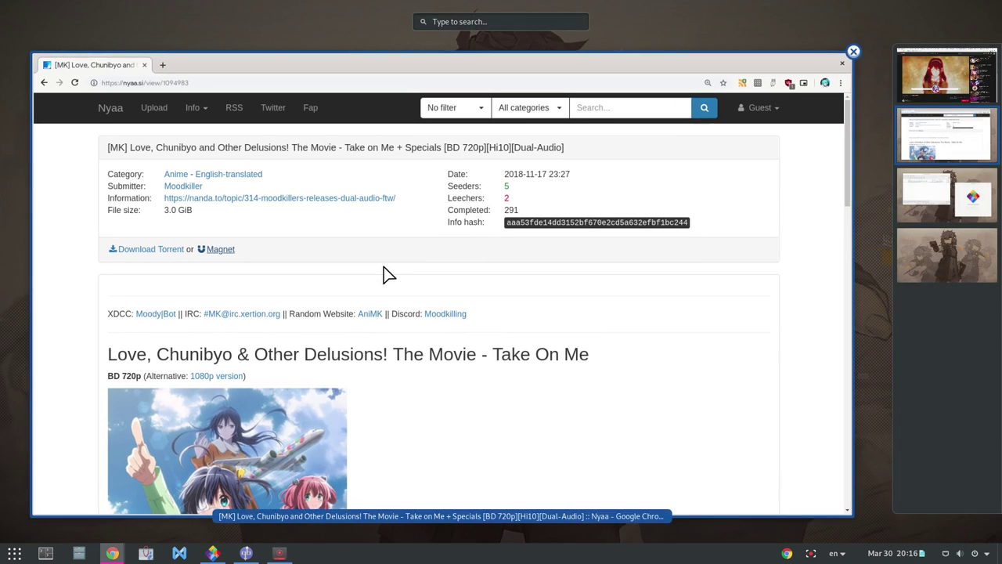
pyautogui.scroll(-2, 386, 275)
pyautogui.scroll(1, 386, 274)
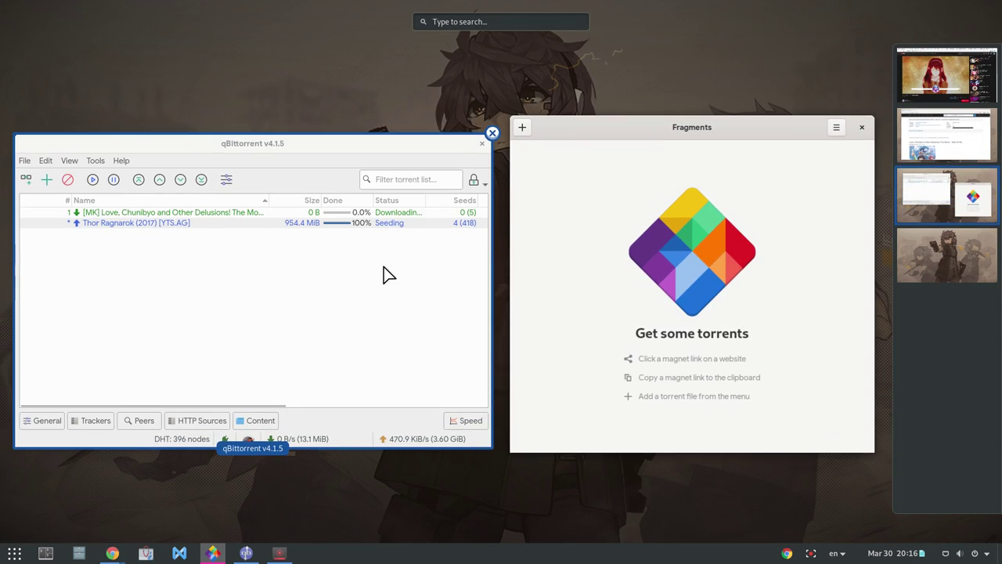
pyautogui.click(386, 274)
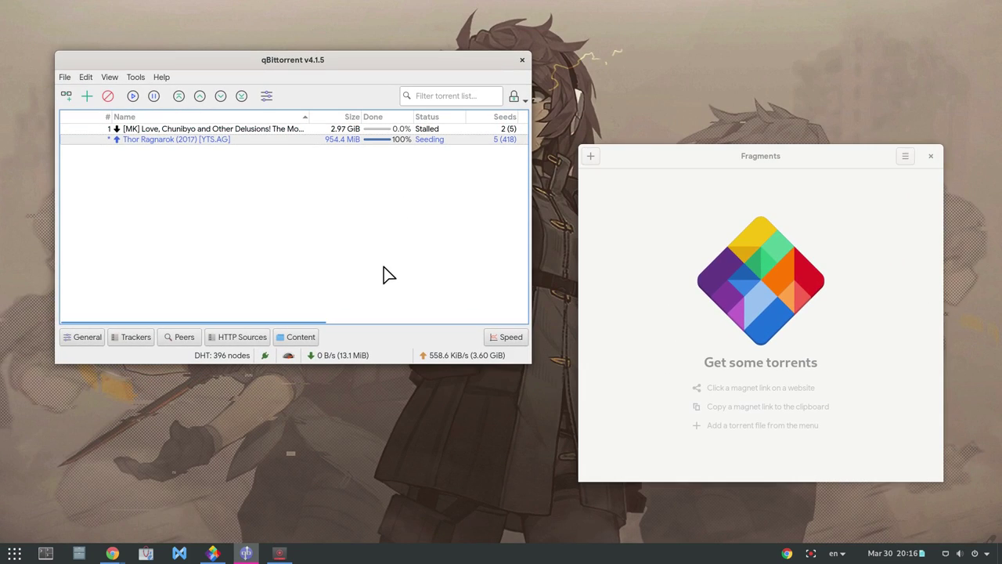
# Delete the [MK] Love, Chunibyo torrent from qBittorrent, also deleting its files on the hard disk
pyautogui.click(237, 129)
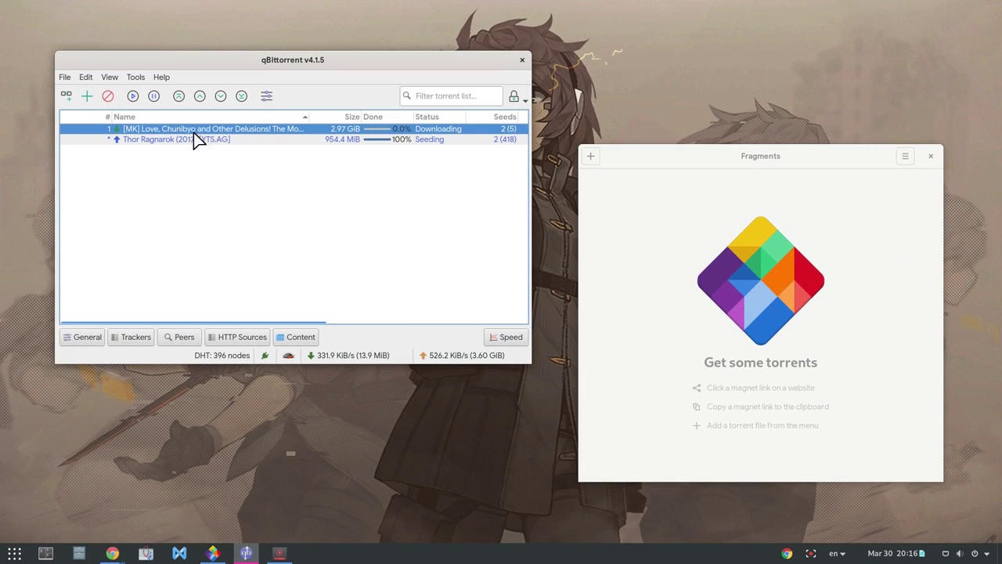
pyautogui.click(108, 95)
pyautogui.click(230, 222)
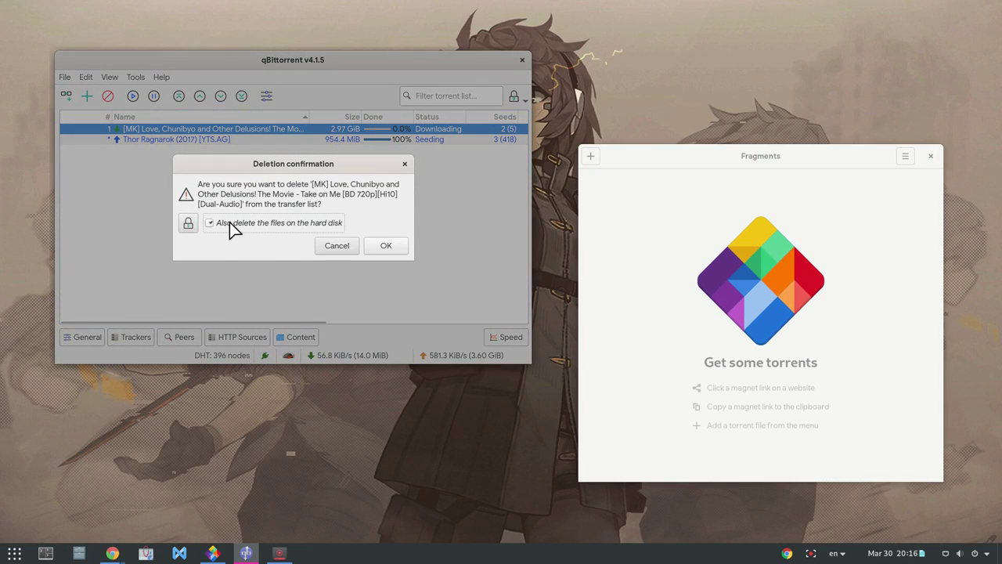
pyautogui.click(385, 248)
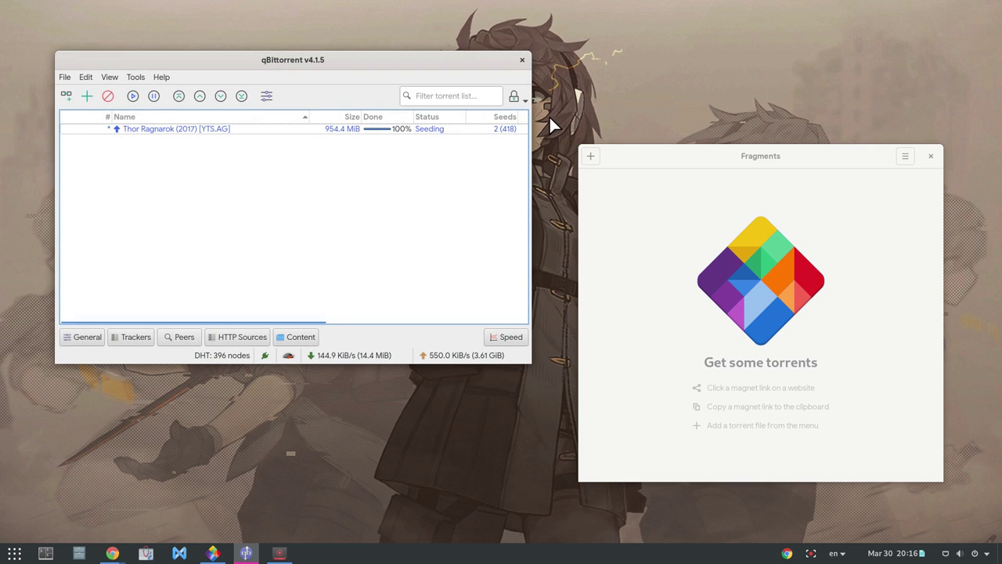
# Open the system Settings from the desktop and go to the Applications section
pyautogui.rightClick(549, 115)
pyautogui.click(596, 186)
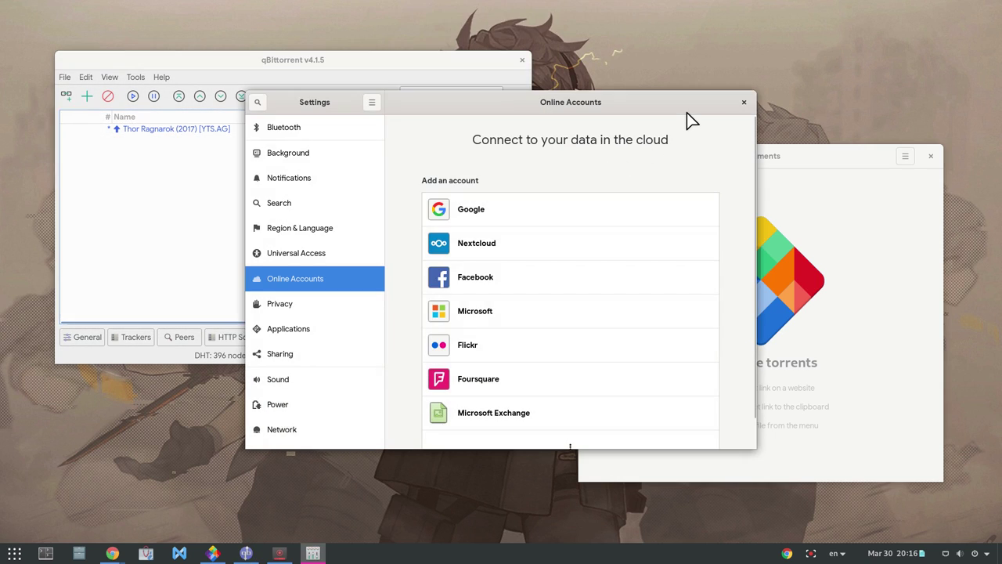
pyautogui.moveTo(687, 109); pyautogui.dragTo(650, 104)
pyautogui.click(274, 322)
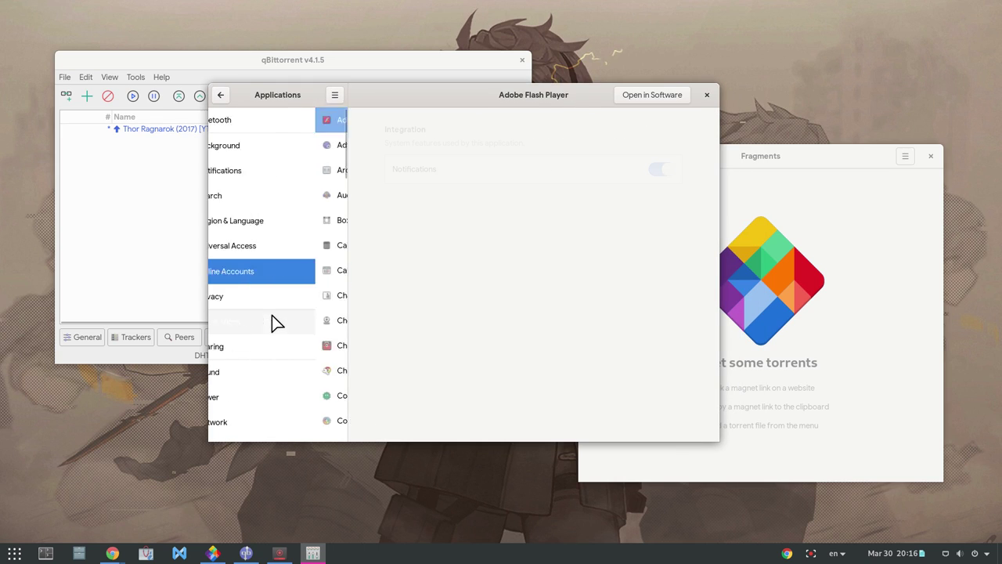
# Show the settings page for qBittorrent in the applications list
pyautogui.scroll(-4, 303, 246)
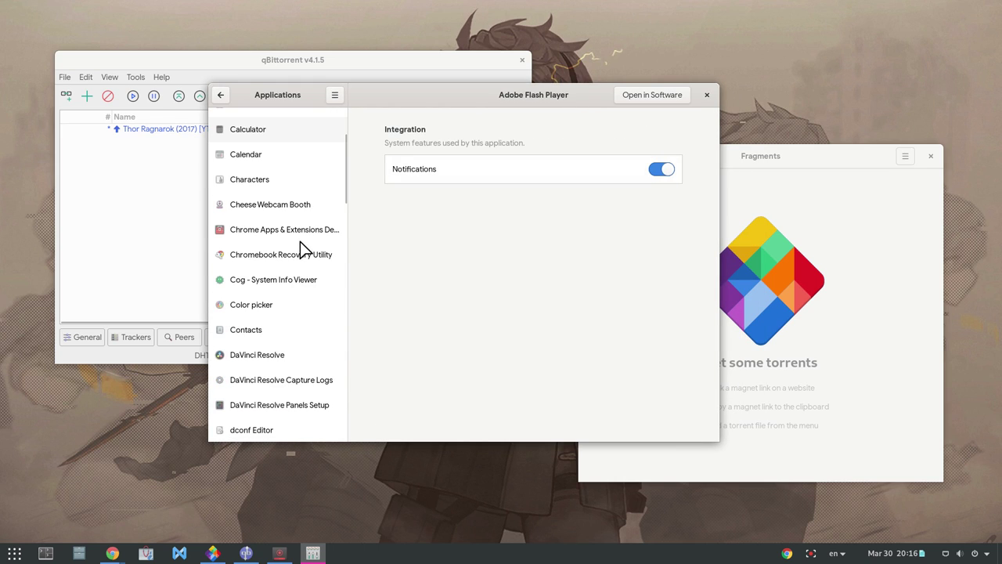
pyautogui.scroll(-6, 301, 243)
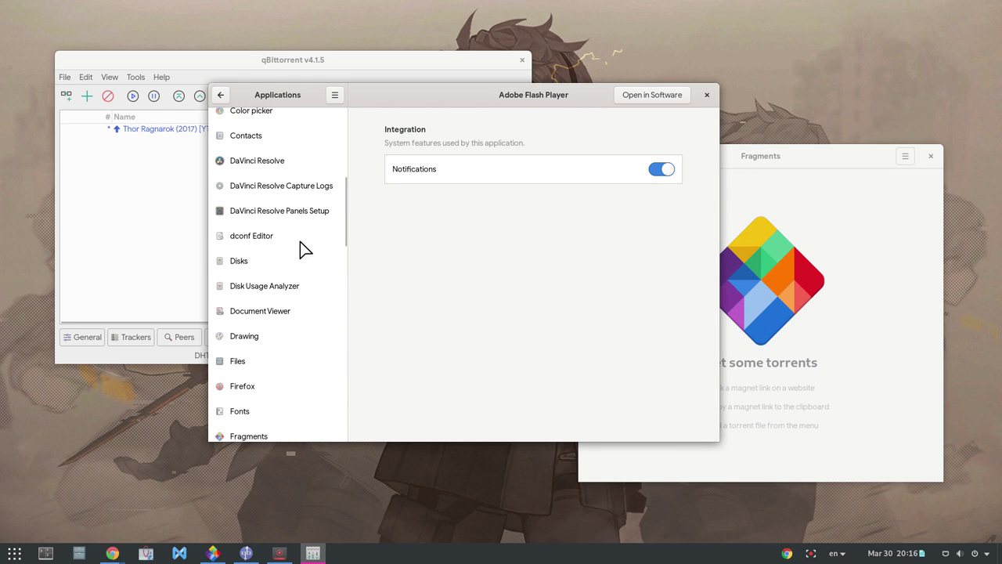
pyautogui.scroll(-3, 305, 249)
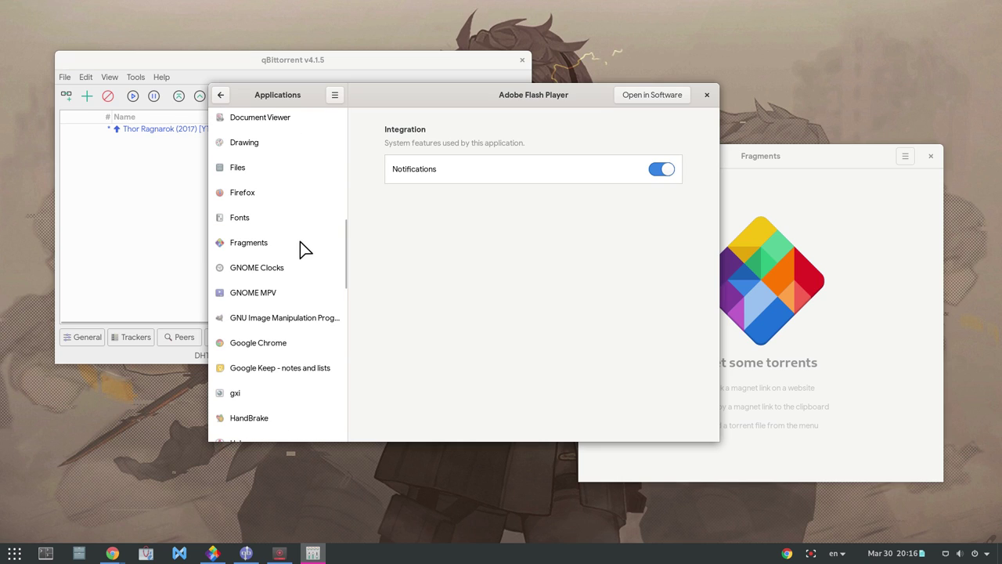
pyautogui.scroll(-8, 306, 249)
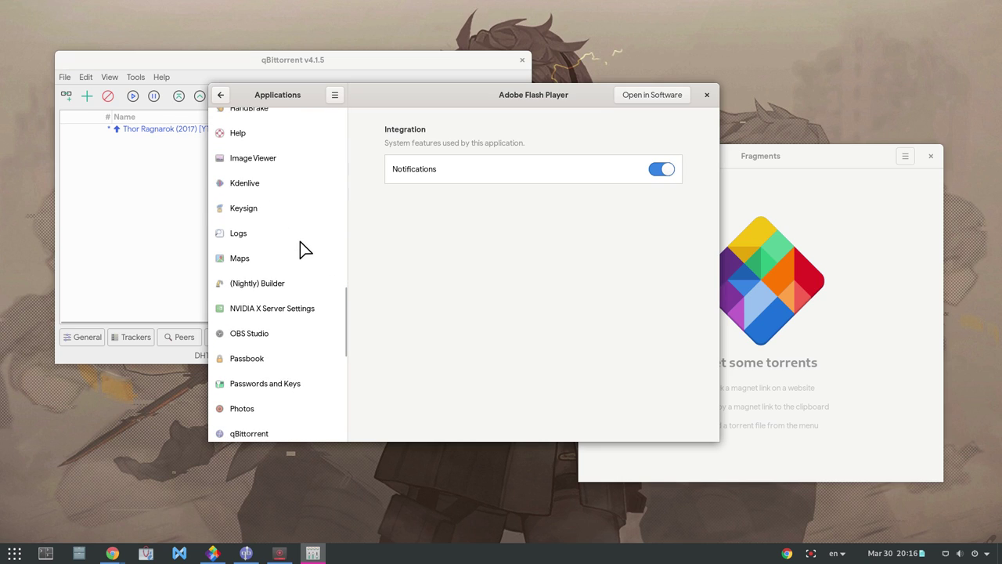
pyautogui.scroll(-3, 306, 249)
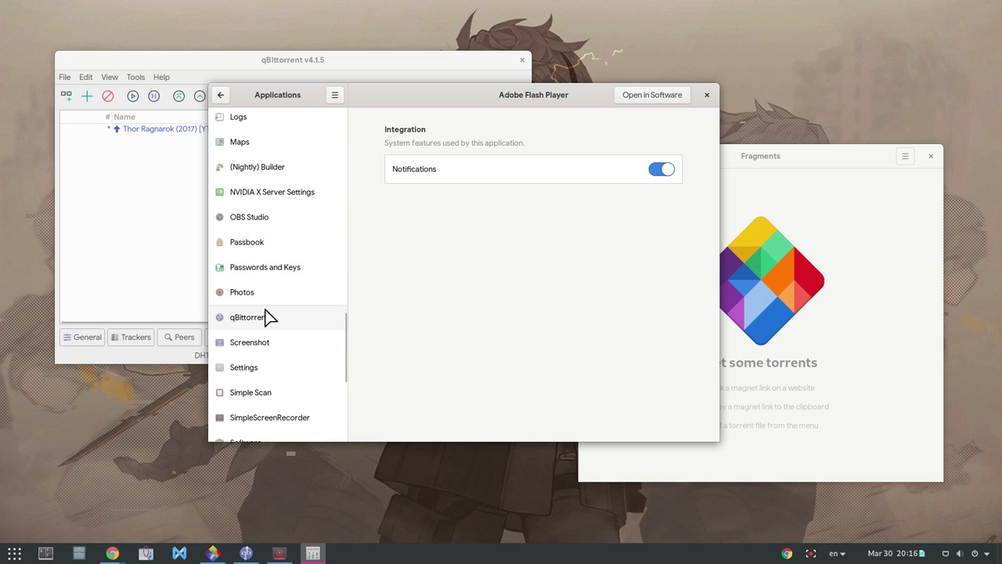
pyautogui.click(266, 316)
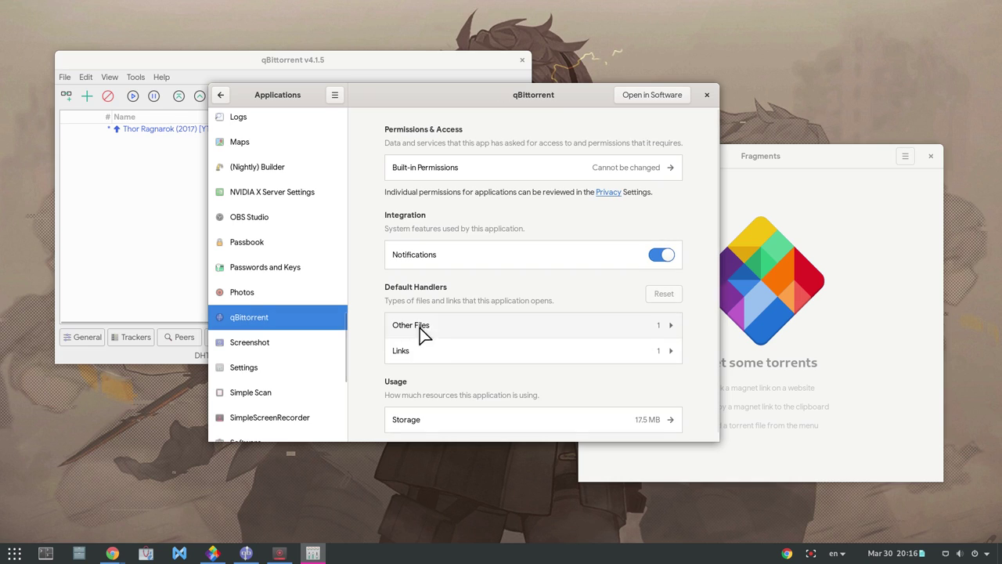
# Unset qBittorrent as the default handler for magnet links and reload its settings page
pyautogui.click(523, 354)
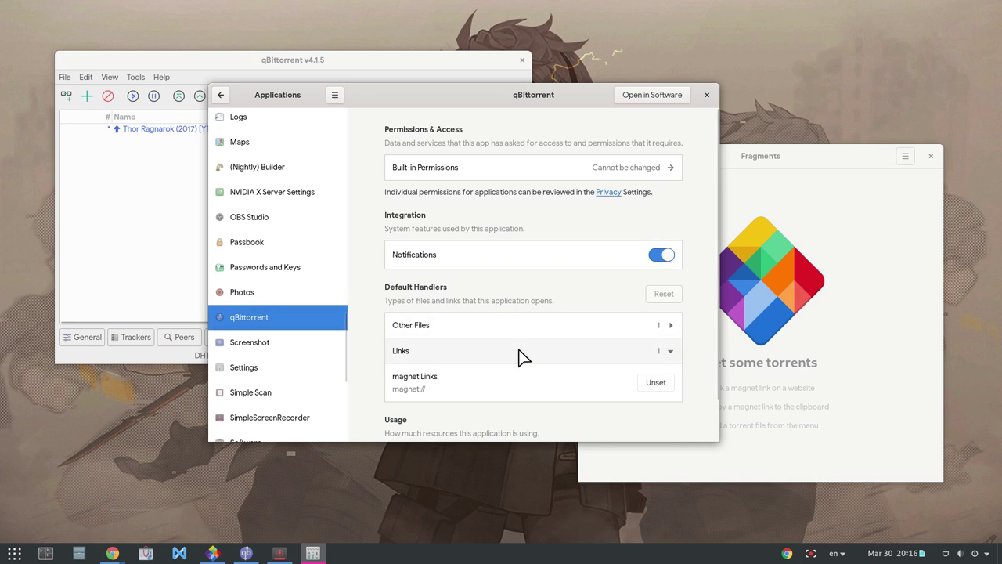
pyautogui.click(655, 385)
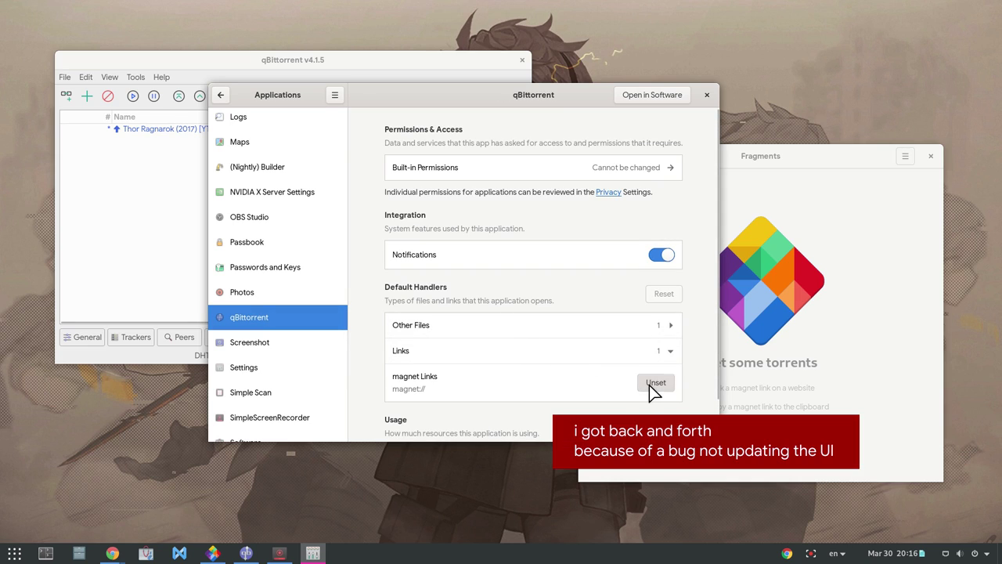
pyautogui.click(299, 347)
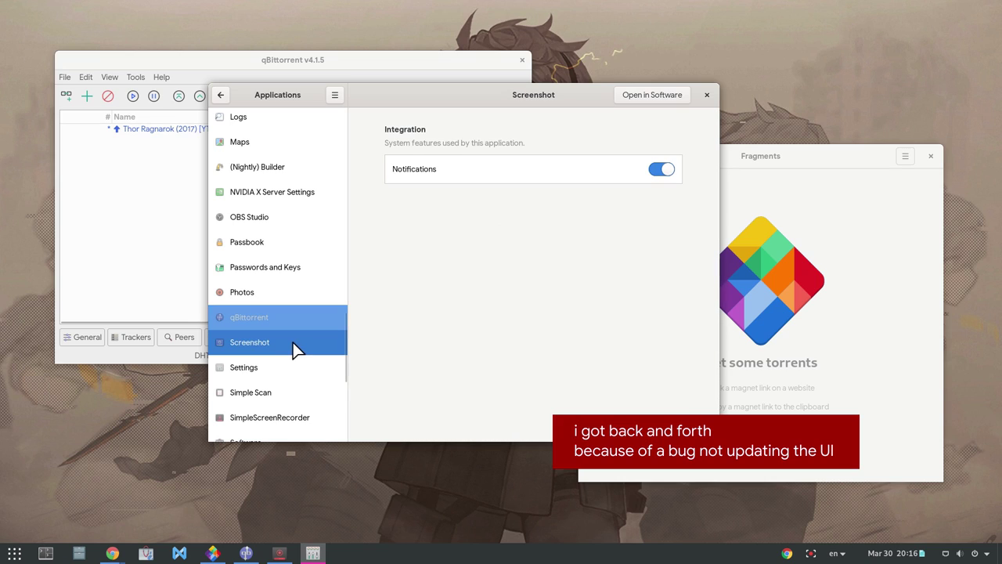
pyautogui.click(284, 315)
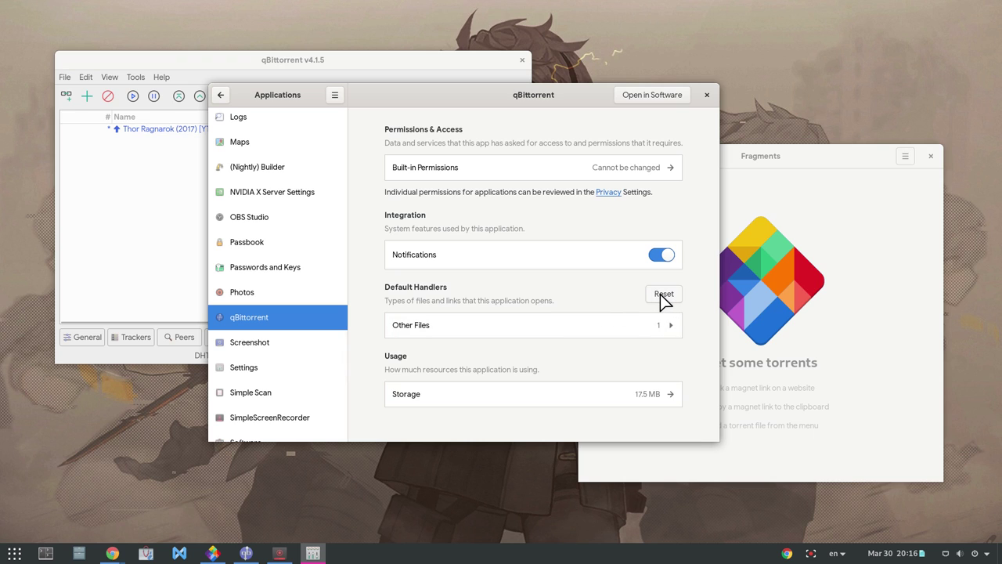
# Switch to the Nyaa page in Chrome, open the magnet link again, and bring up Fragments from its notification
pyautogui.press('super')
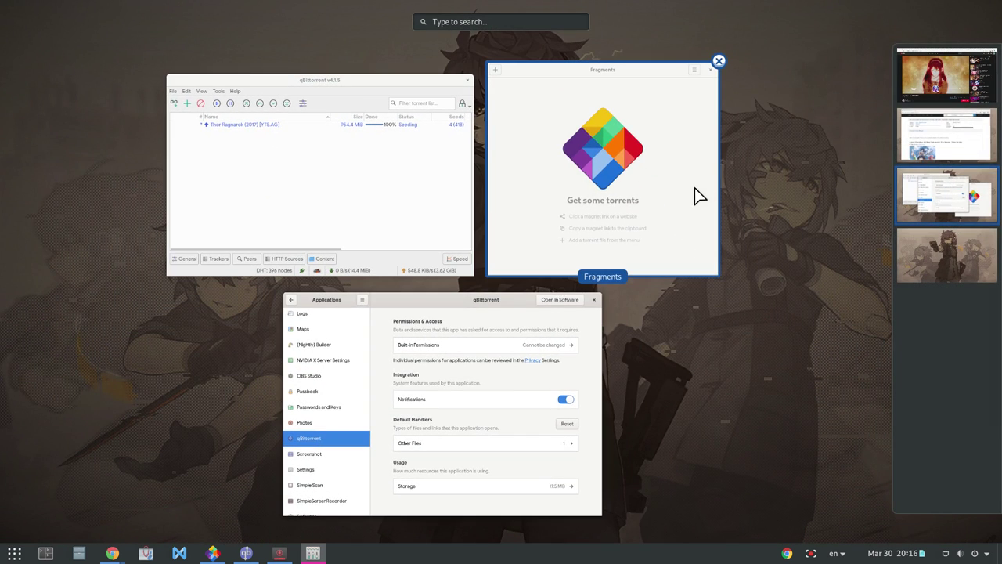
pyautogui.scroll(1, 704, 200)
pyautogui.click(780, 481)
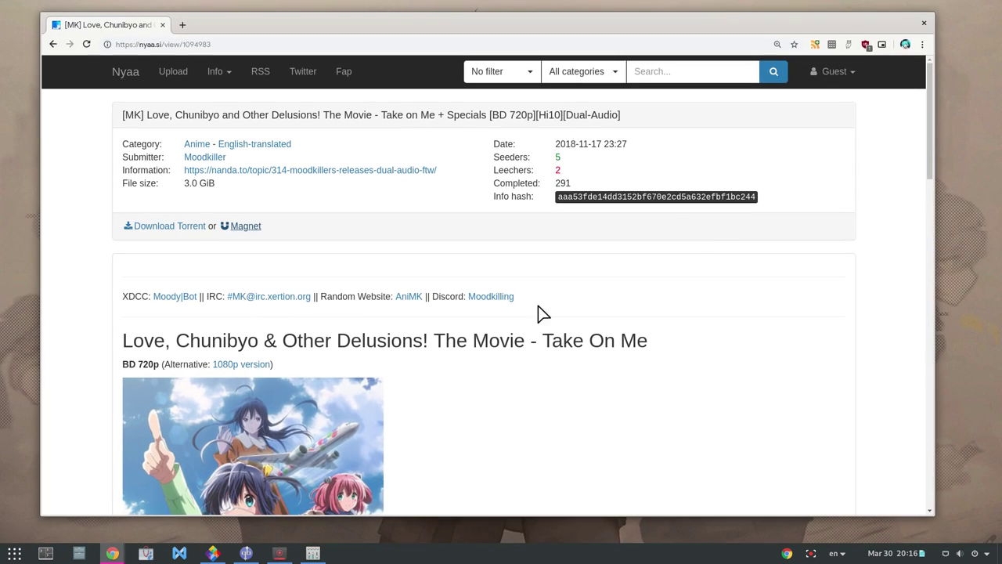
pyautogui.click(246, 226)
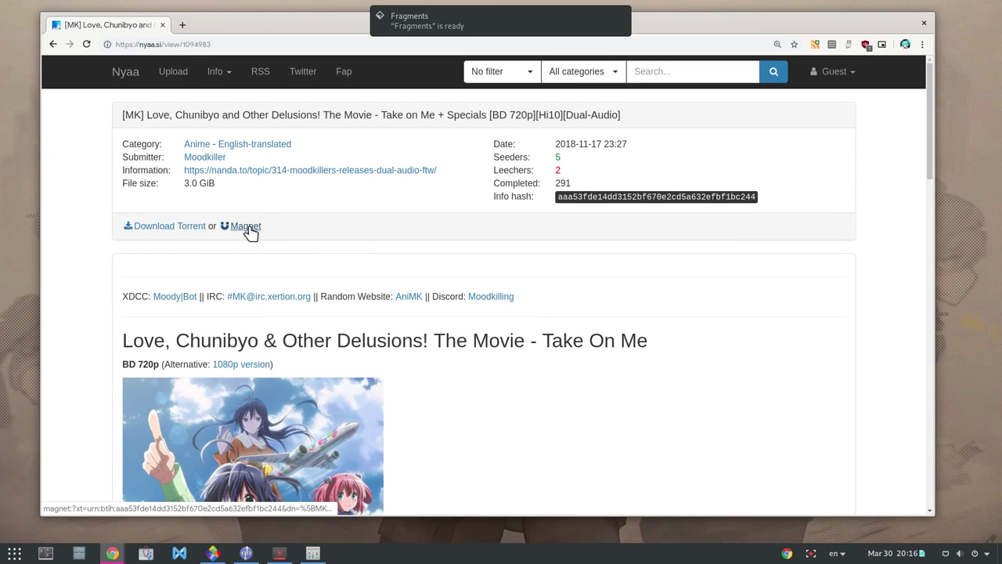
pyautogui.click(429, 26)
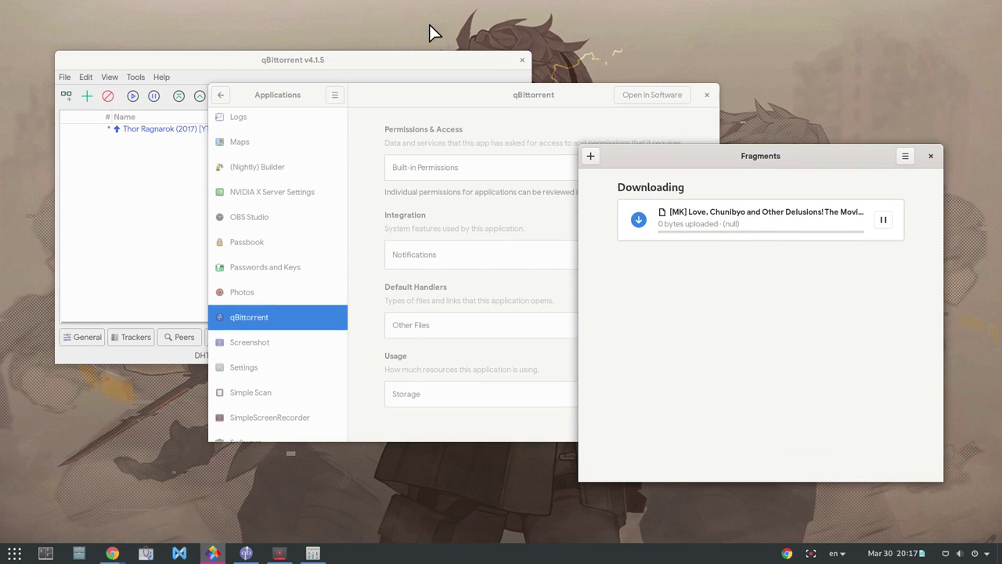
# Remove the [MK] Love, Chunibyo torrent from Fragments together with its downloaded data
pyautogui.click(729, 223)
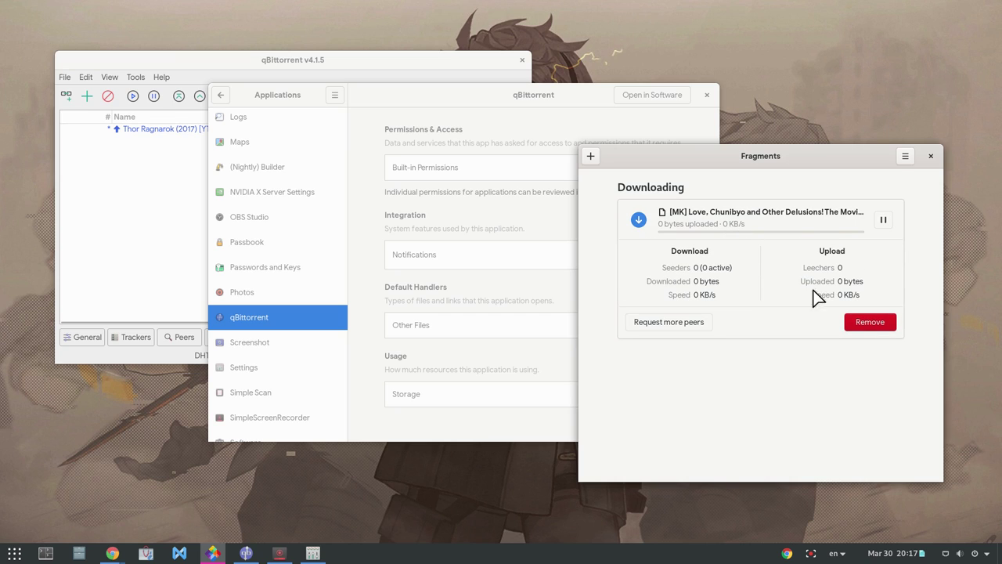
pyautogui.click(865, 322)
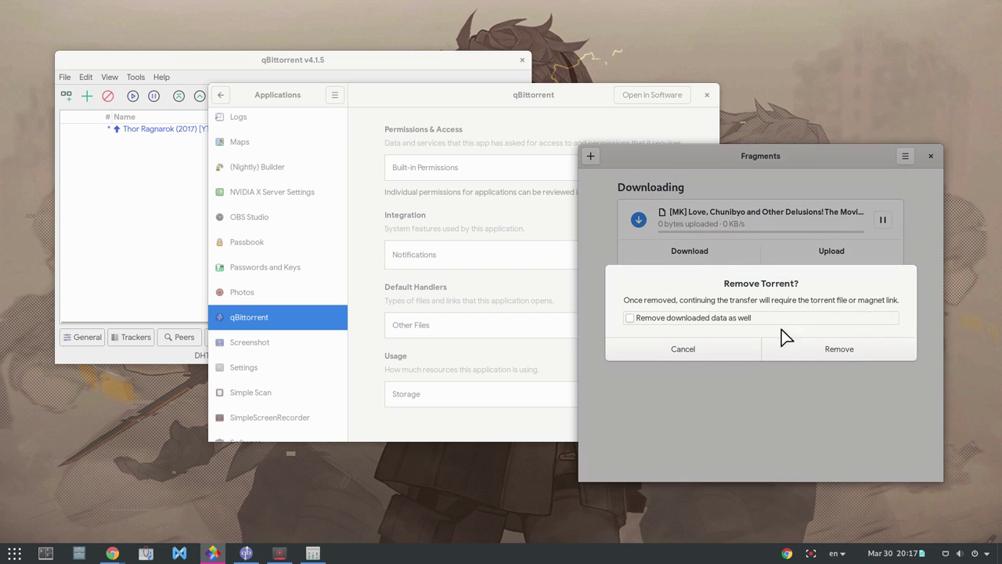
pyautogui.click(708, 318)
pyautogui.click(838, 349)
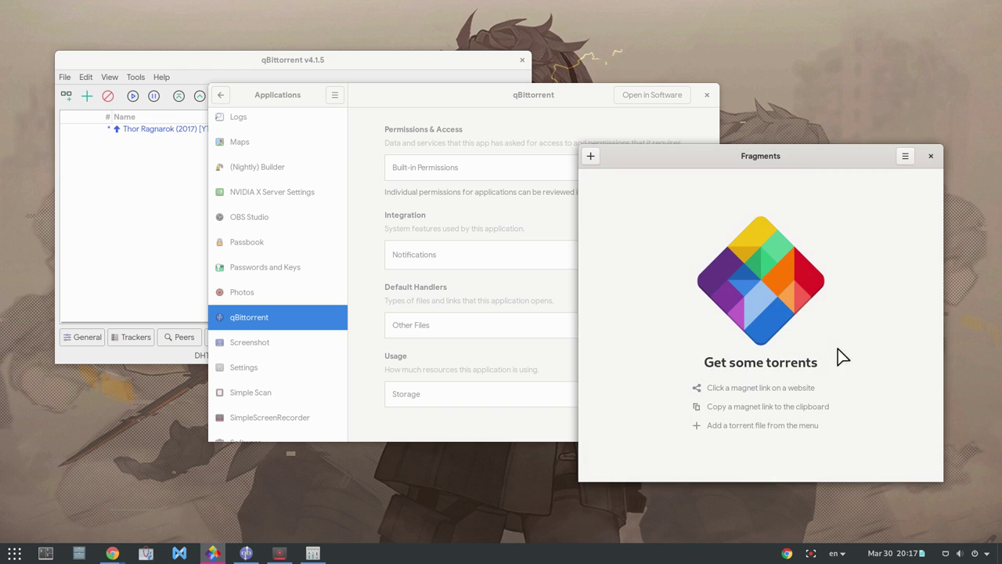
# Switch to the empty workspace, open a Tilix terminal there, and enlarge its window
pyautogui.press('super')
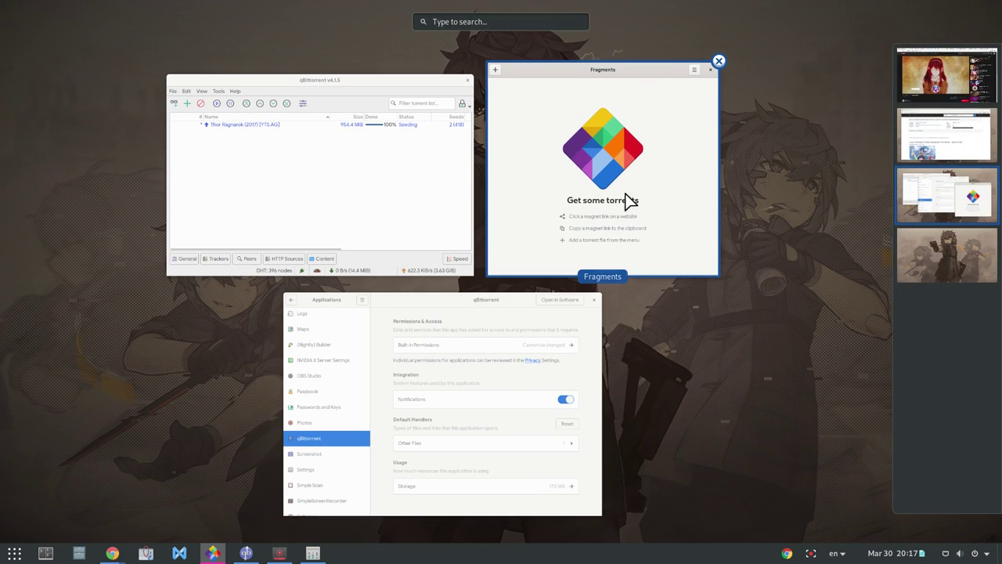
pyautogui.click(943, 273)
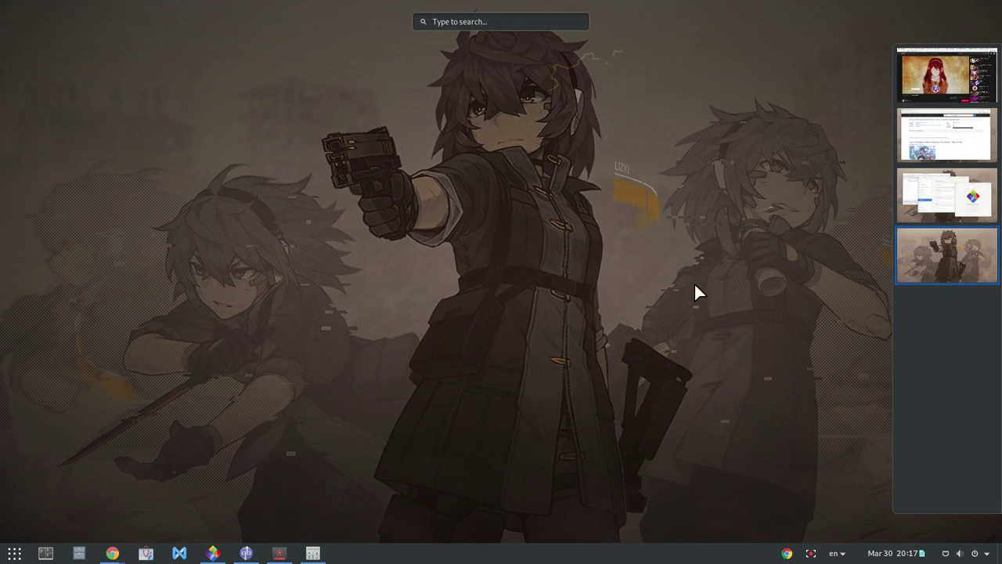
pyautogui.click(503, 290)
pyautogui.hotkey('ctrl', 'alt', 't')
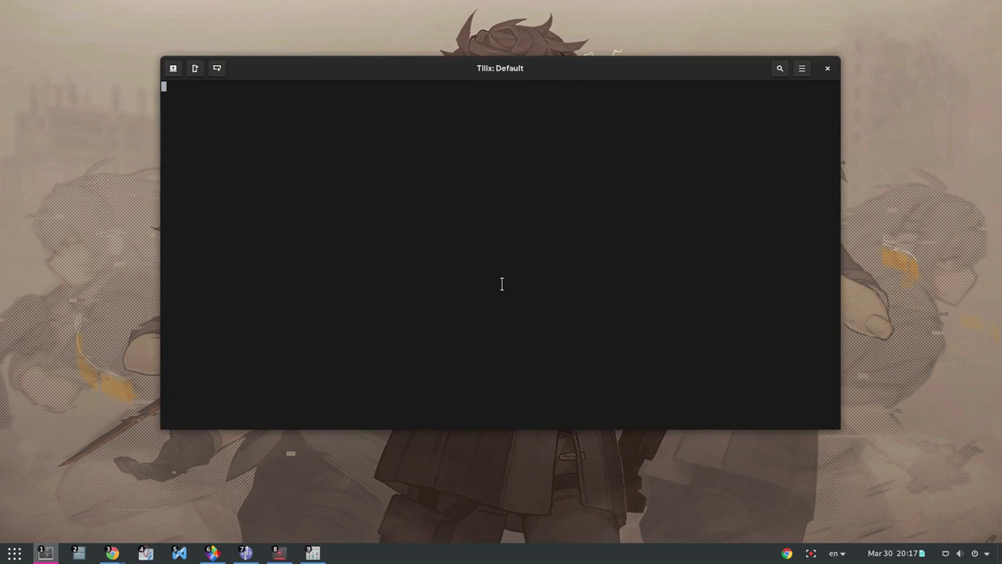
pyautogui.moveTo(501, 285); pyautogui.dragTo(396, 233)
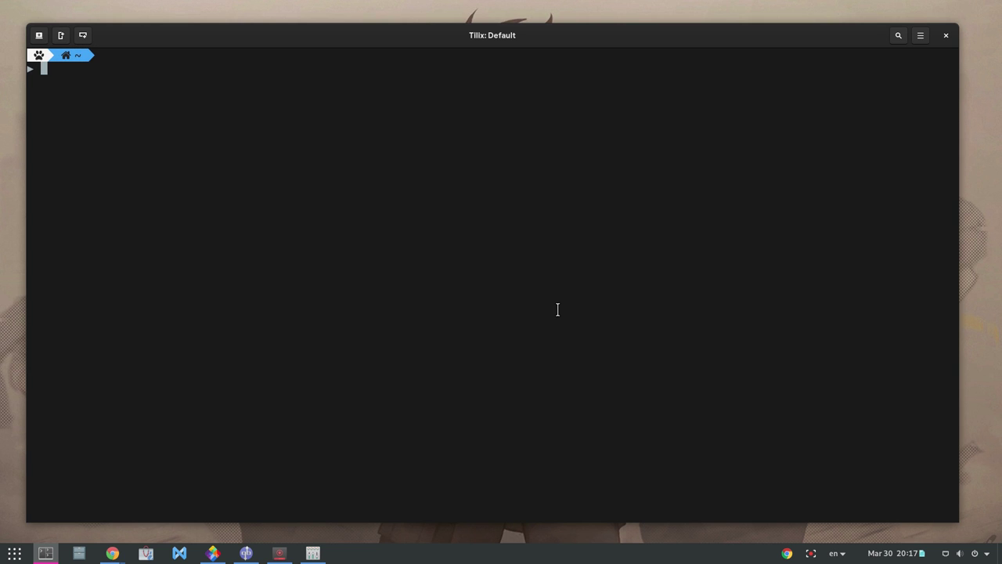
# List the contents of the .config folder with ls and highlight mimeapps.list in the output
pyautogui.write('ls .con')
pyautogui.press('Tab')
pyautogui.press('Return')
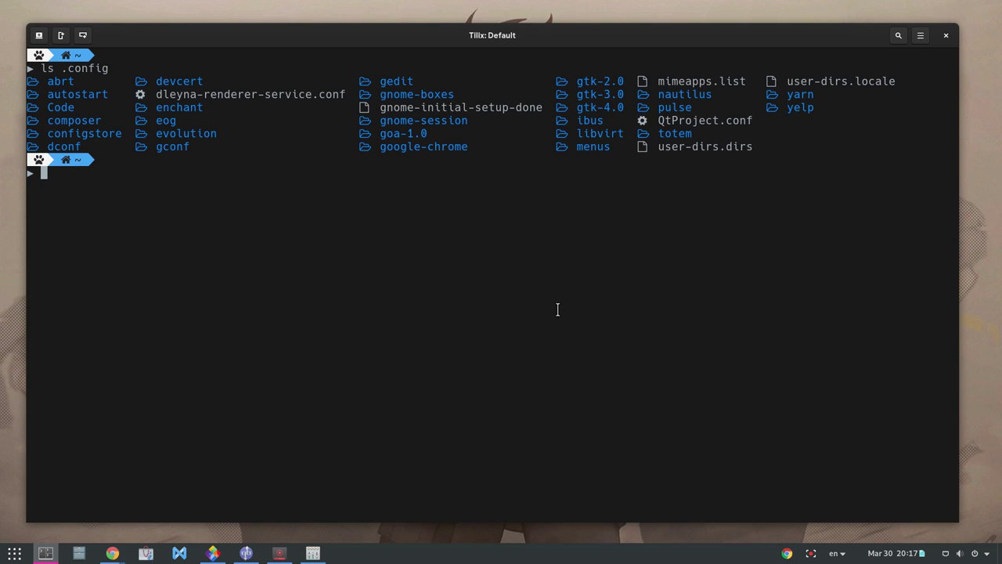
pyautogui.moveTo(659, 81); pyautogui.dragTo(752, 82)
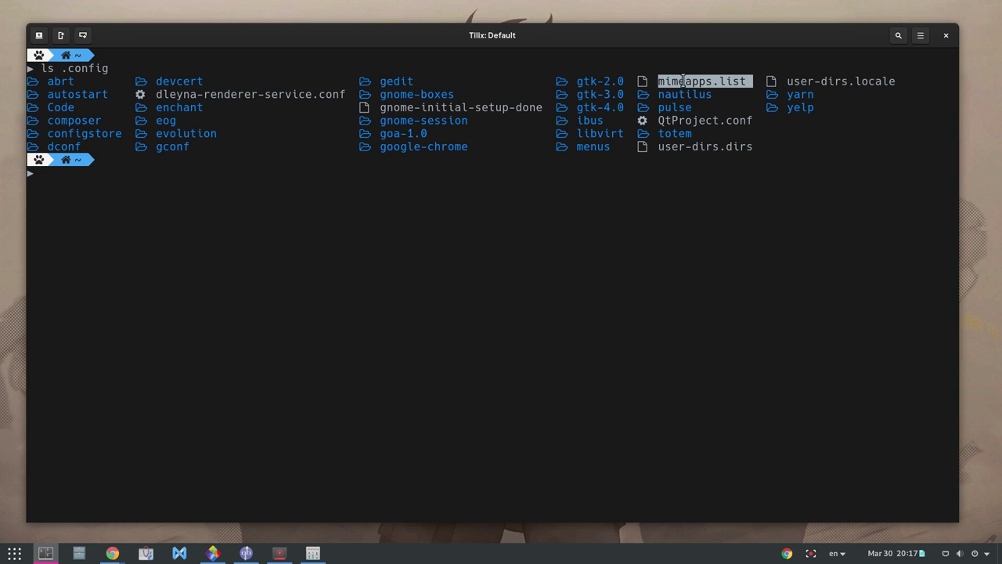
# View .config/mimeapps.list with less, highlight the x-scheme-handler/magnet line under Removed Associations, and quit the viewer
pyautogui.write('less .com')
pyautogui.press('BackSpace')
pyautogui.write('nfig/m')
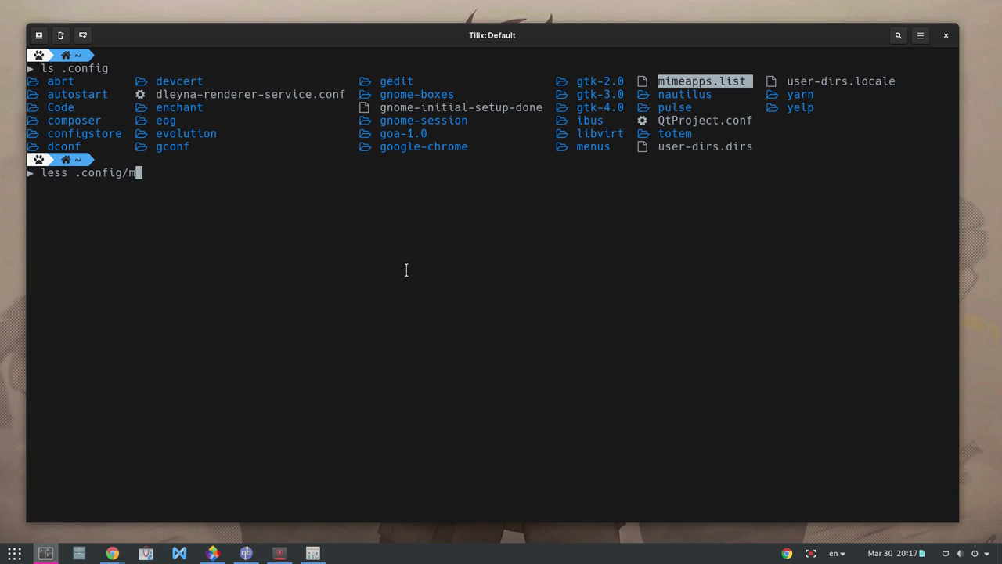
pyautogui.press('Tab')
pyautogui.press('Return')
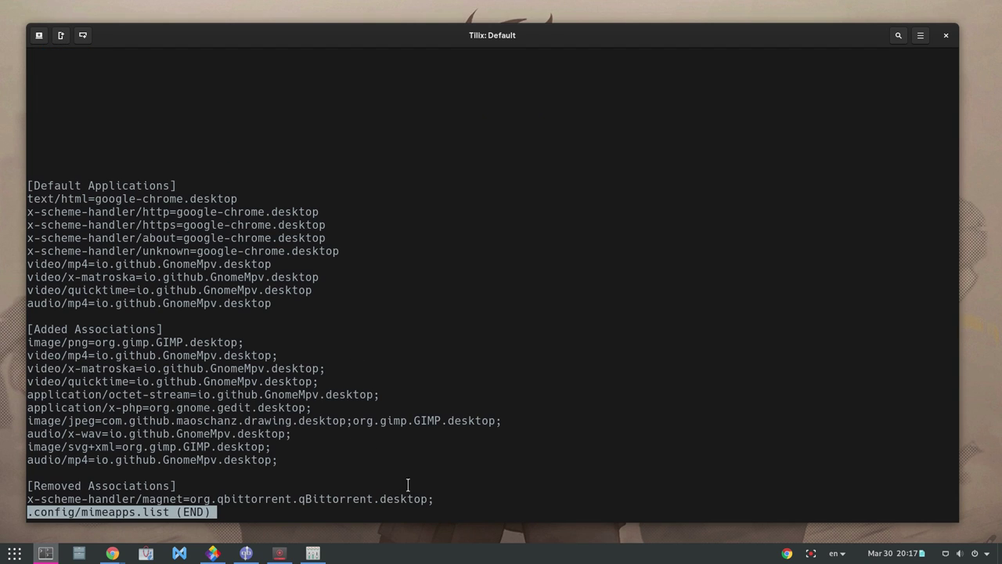
pyautogui.moveTo(438, 512); pyautogui.dragTo(26, 501)
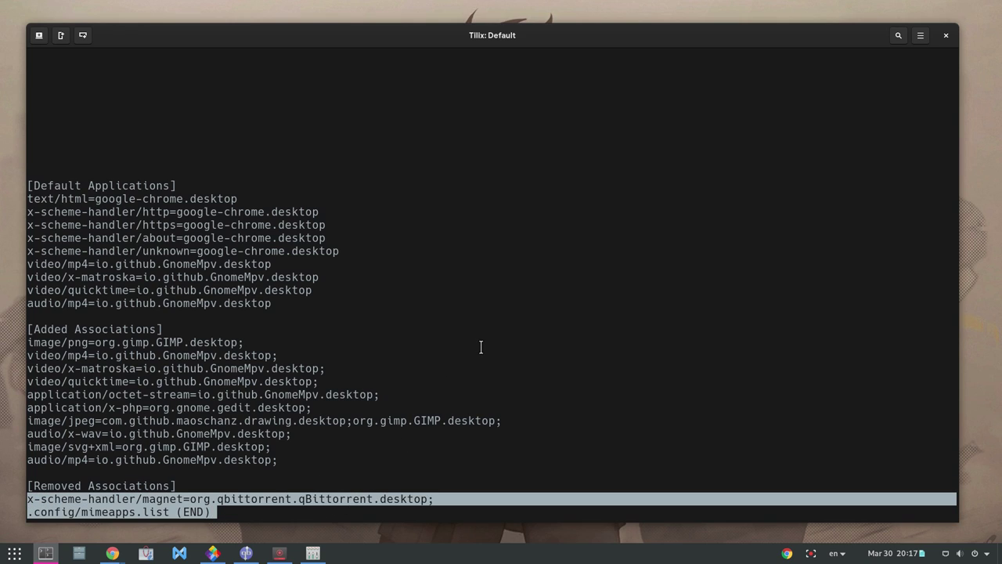
pyautogui.press('q')
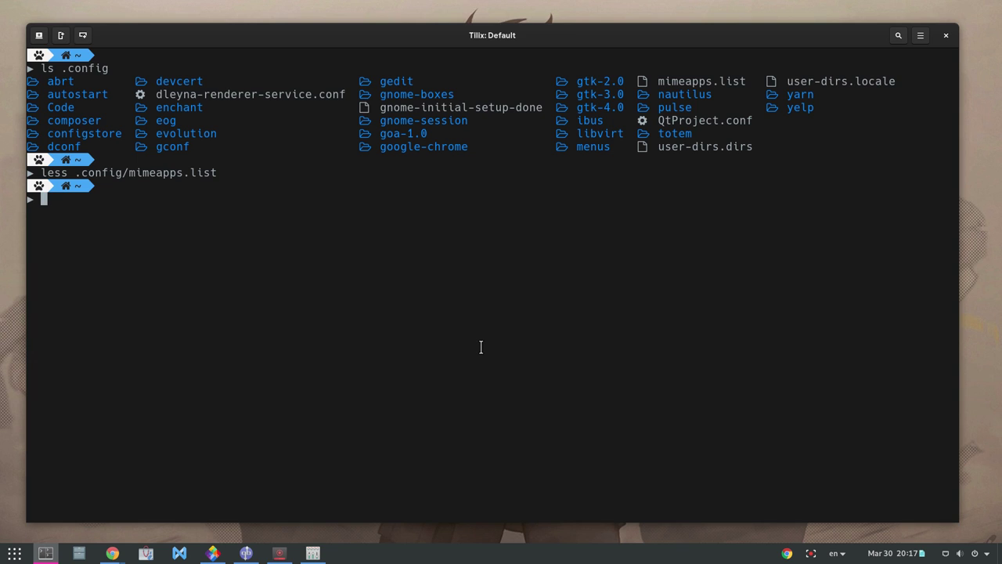
# Switch to the Settings window, reset qBittorrent's default handlers, check its Links entry, and close Settings
pyautogui.press('super+h')
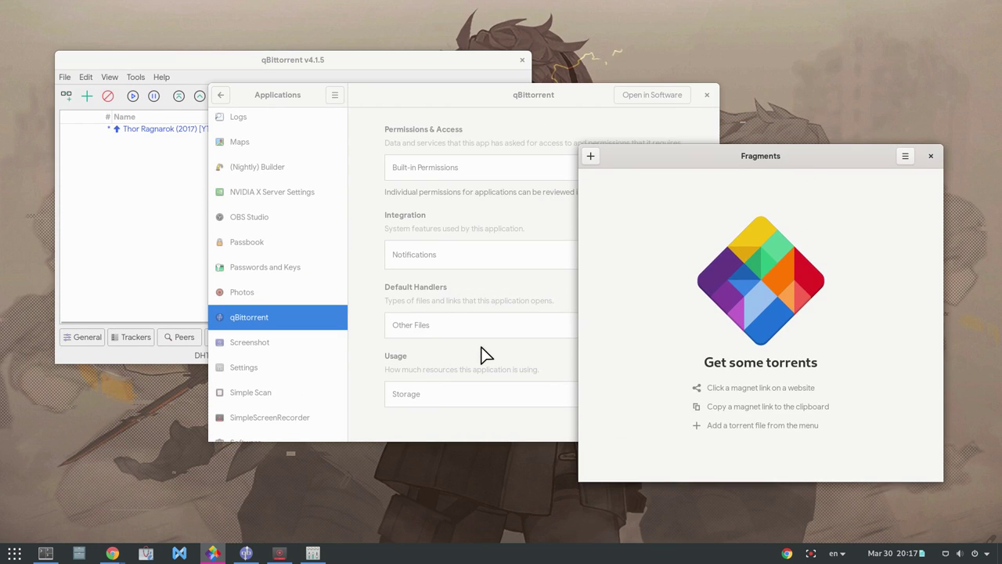
pyautogui.click(540, 99)
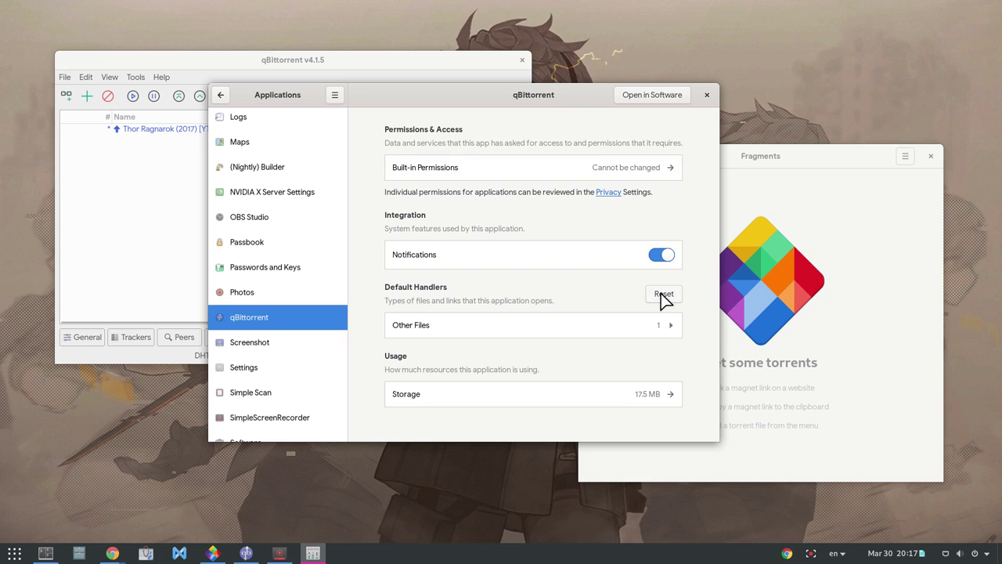
pyautogui.click(302, 345)
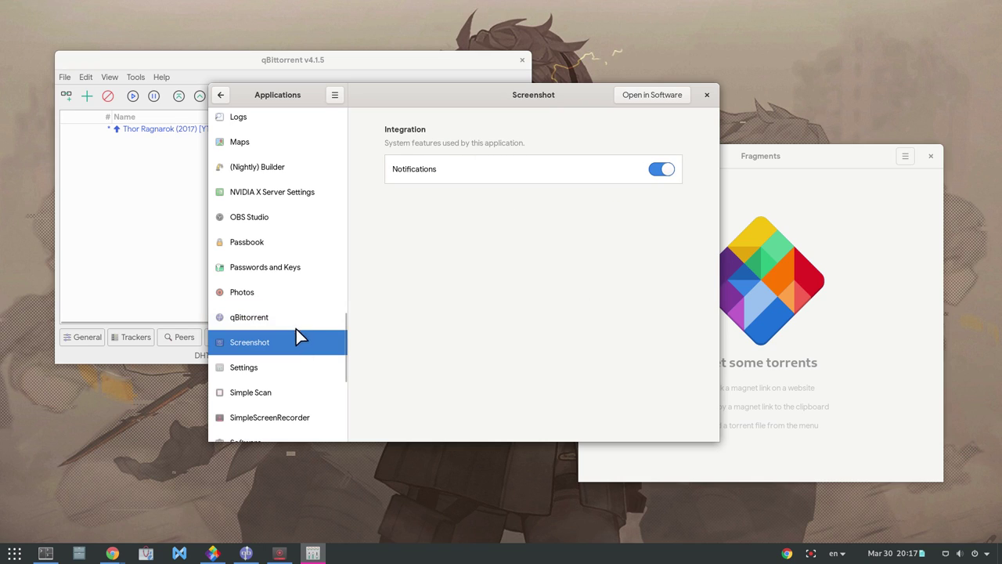
pyautogui.click(290, 316)
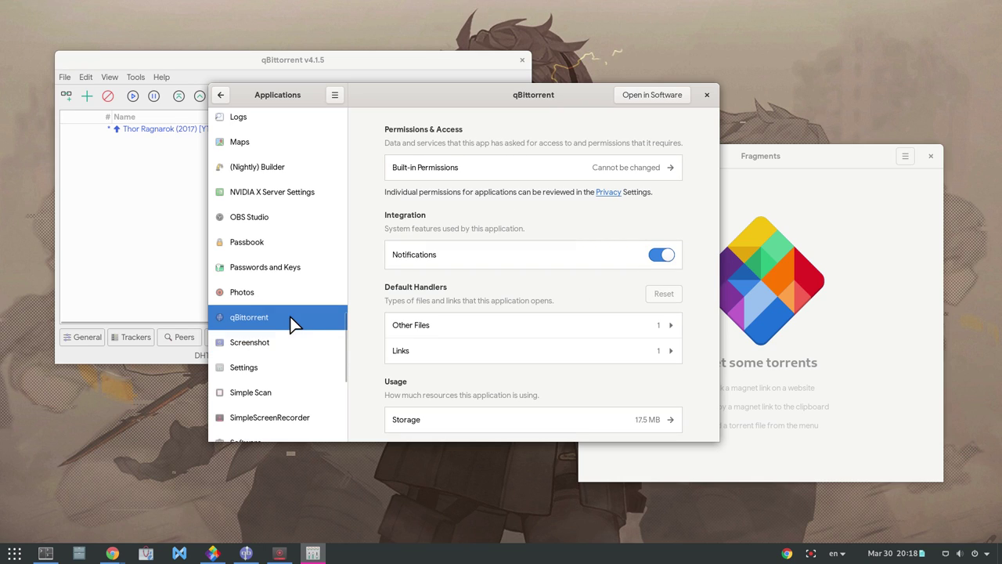
pyautogui.click(491, 352)
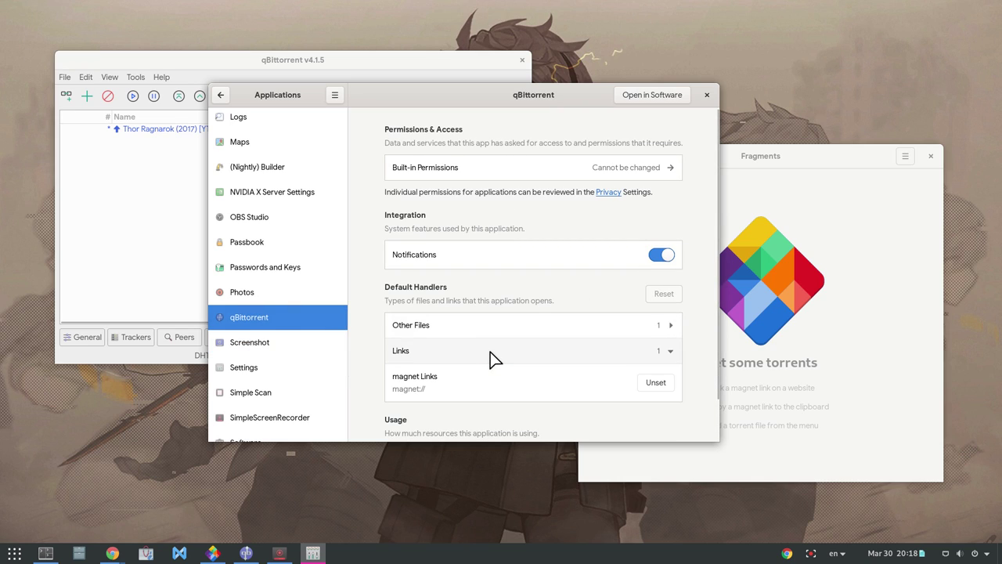
pyautogui.click(708, 96)
# Return to the Tilix terminal, run gio mime x-scheme-handler/magnet, and highlight the registered applications and the default application line
pyautogui.press('super')
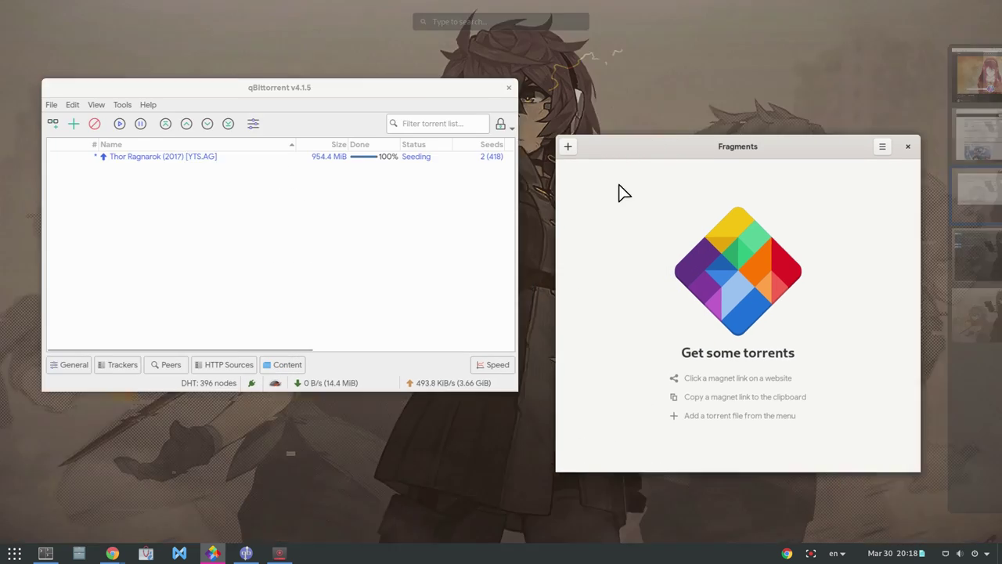
pyautogui.scroll(-1, 501, 376)
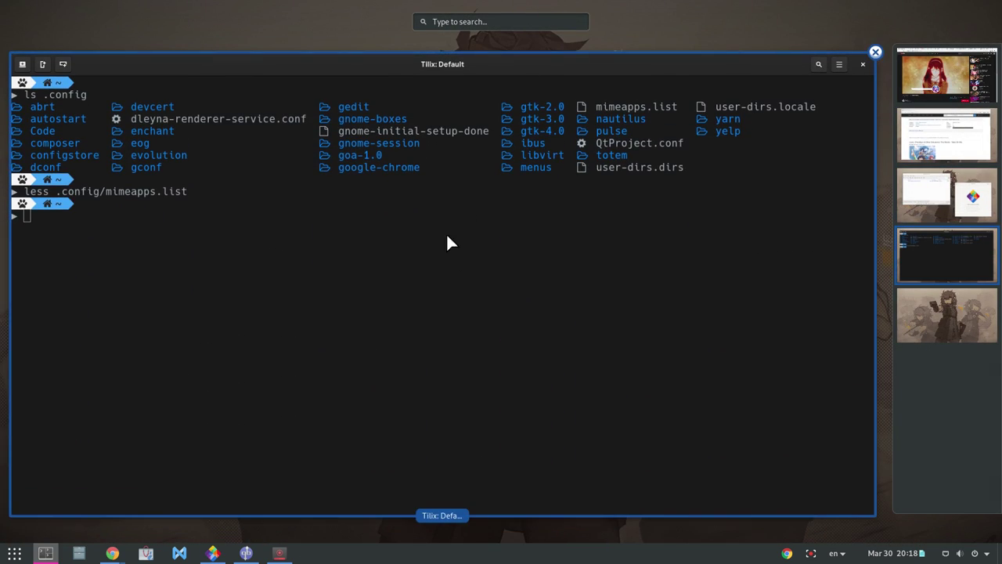
pyautogui.click(432, 267)
pyautogui.write('gio ')
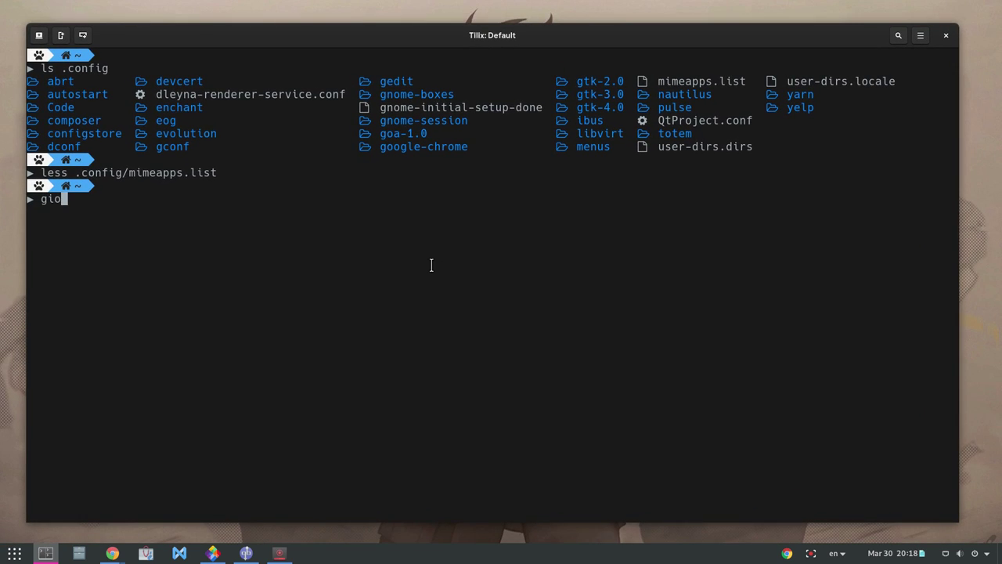
pyautogui.write('mime x-scheme-han')
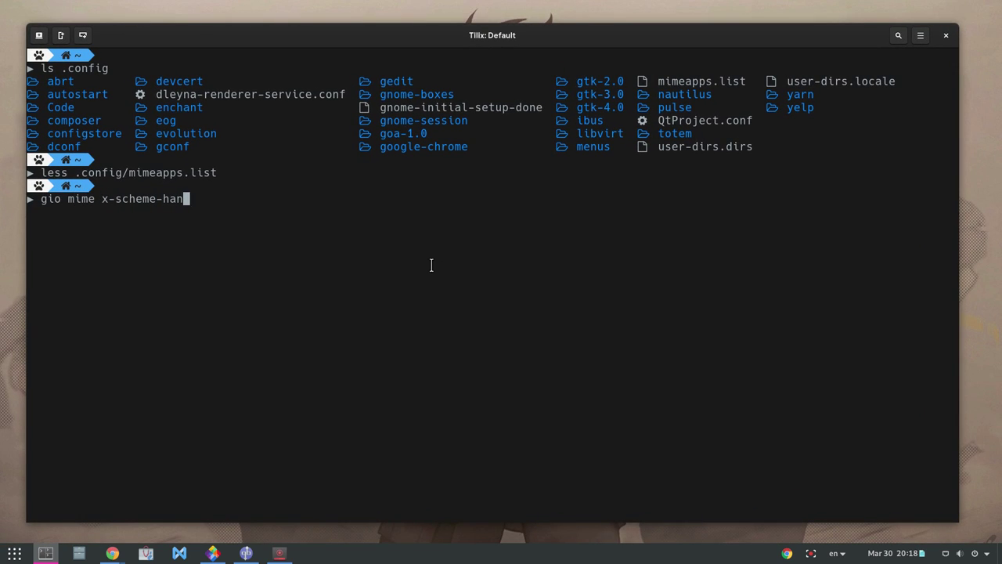
pyautogui.write('dler/magnet')
pyautogui.press('Return')
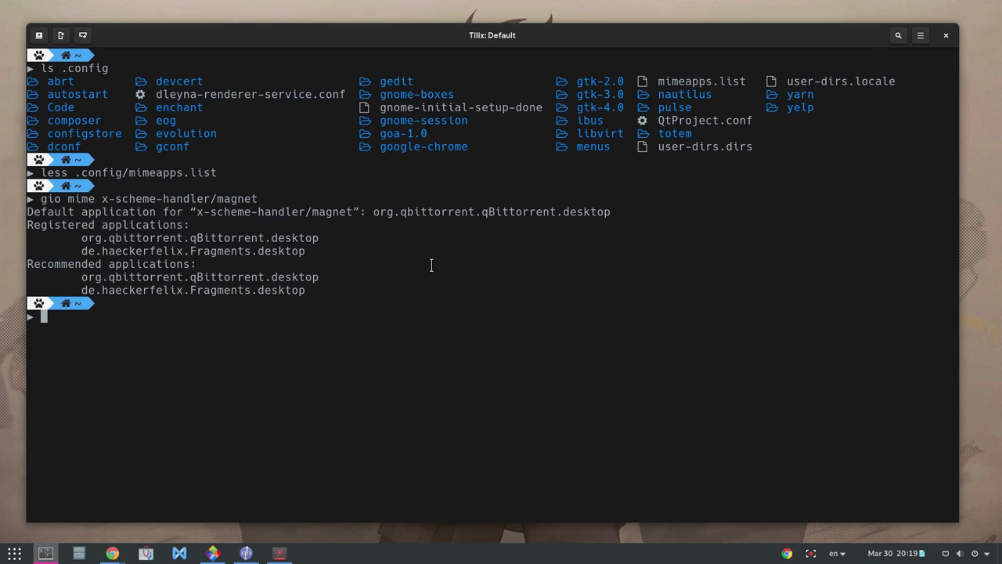
pyautogui.moveTo(320, 251); pyautogui.dragTo(46, 236)
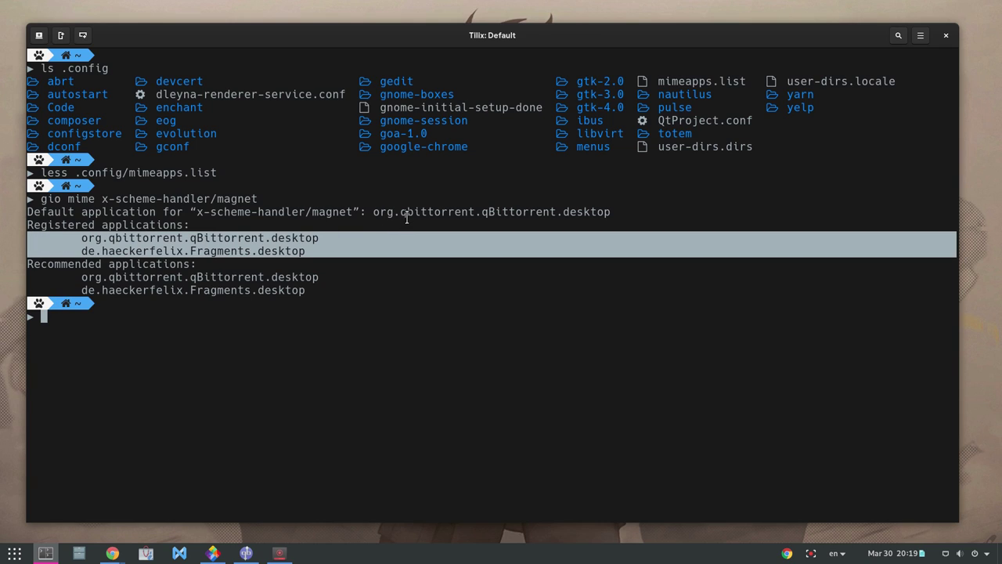
pyautogui.moveTo(606, 209); pyautogui.dragTo(26, 212)
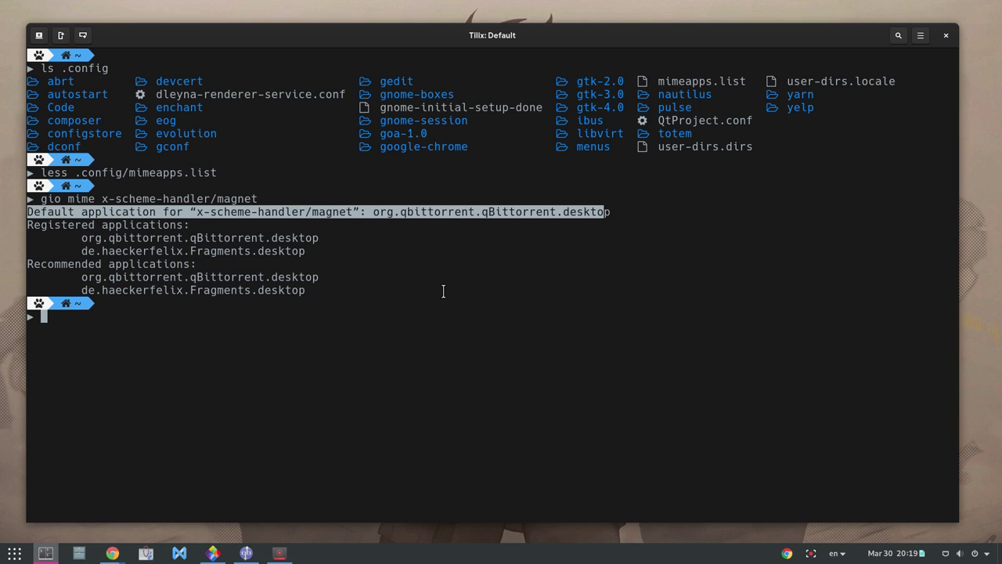
# Make Fragments the default magnet handler by running xdg-mime default de.haeckerfelix.Fragments.desktop x-scheme-handler/magnet
pyautogui.write('xdg-mime default')
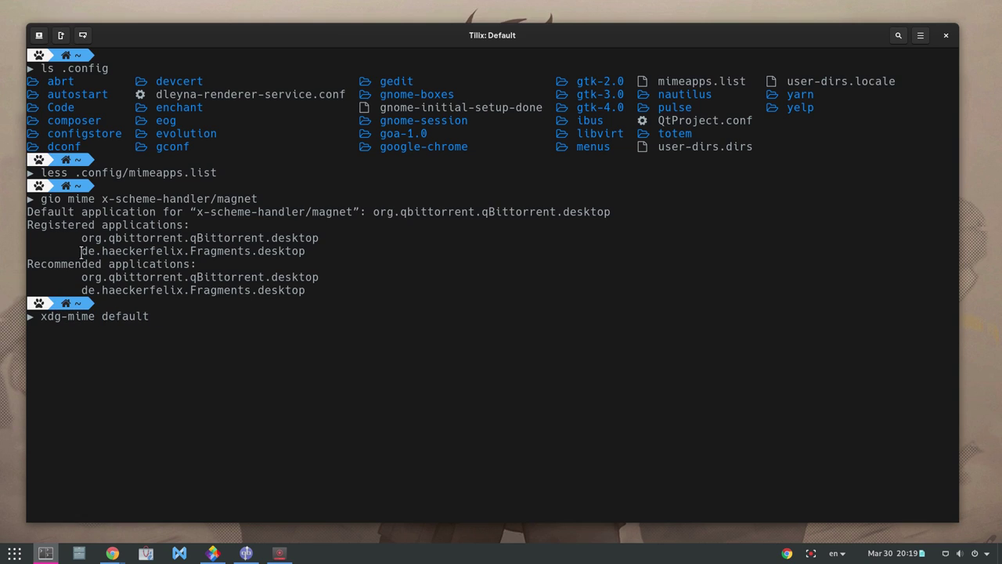
pyautogui.moveTo(81, 250); pyautogui.dragTo(305, 251)
pyautogui.write('t')
pyautogui.middleClick(342, 329)
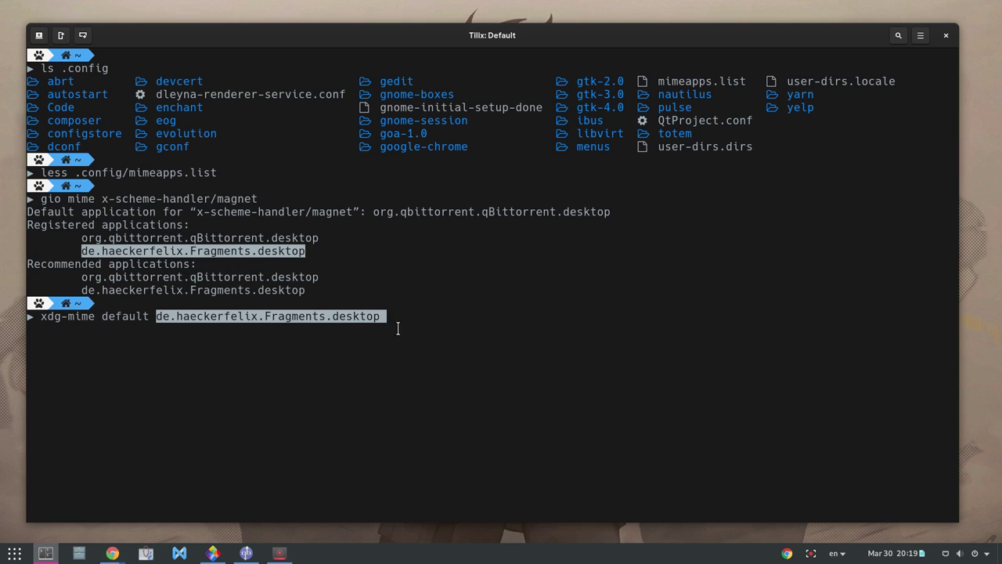
pyautogui.click(205, 213)
pyautogui.moveTo(204, 213); pyautogui.dragTo(353, 213)
pyautogui.middleClick(496, 290)
pyautogui.press('BackSpace')
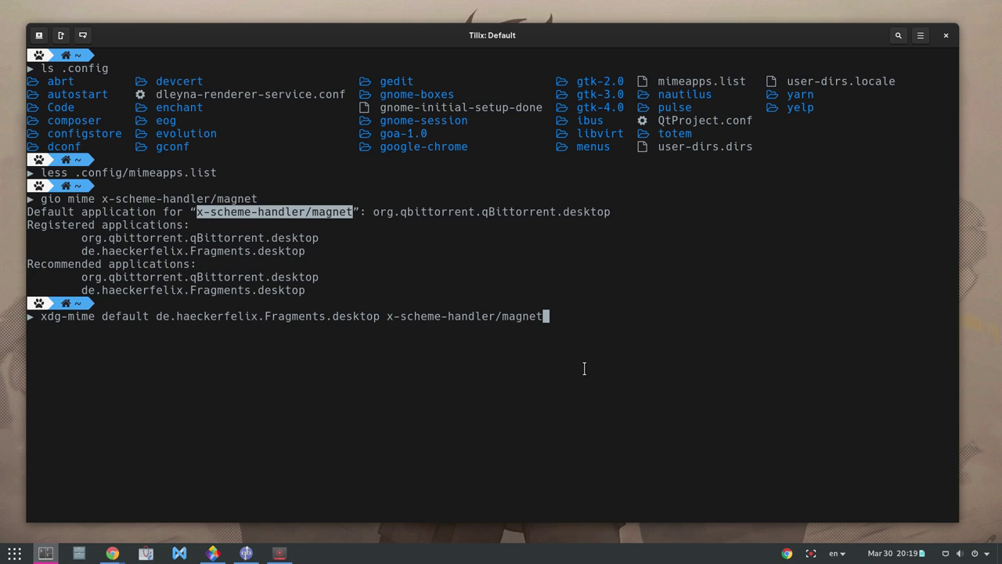
pyautogui.press('Return')
# Reopen .config/mimeapps.list with less and highlight the x-scheme-handler/magnet line under Default Applications
pyautogui.write('le')
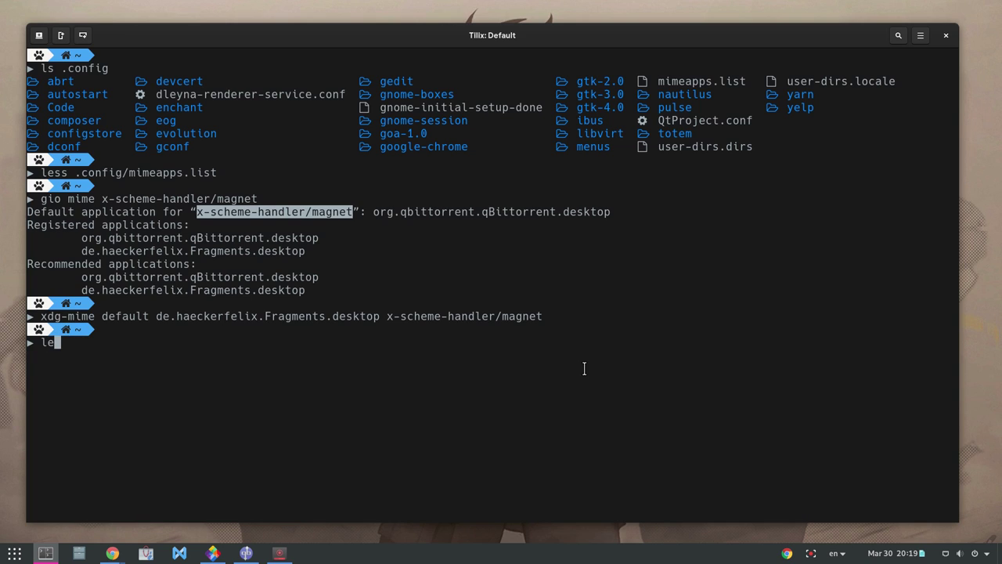
pyautogui.write('ss .')
pyautogui.press('Up')
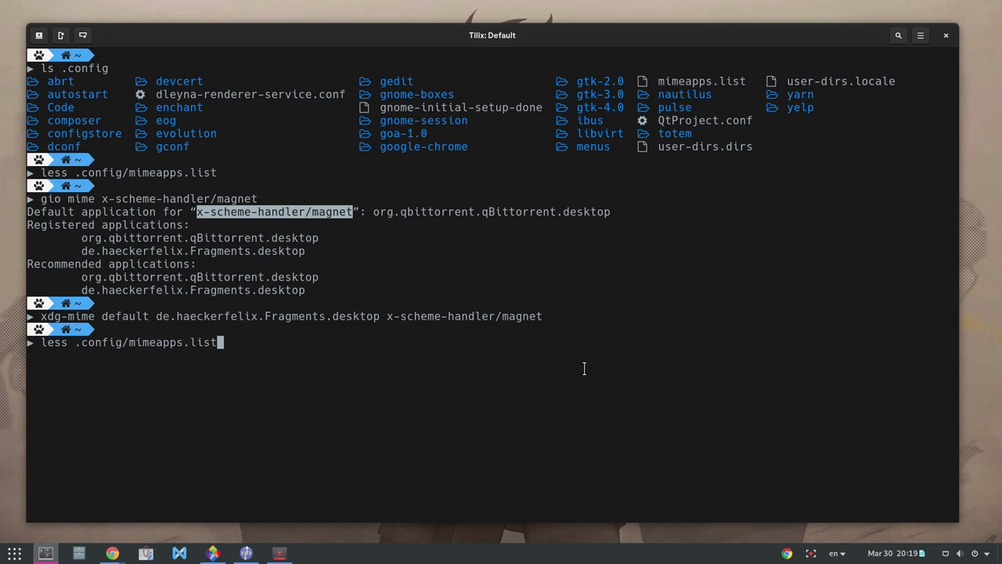
pyautogui.press('Return')
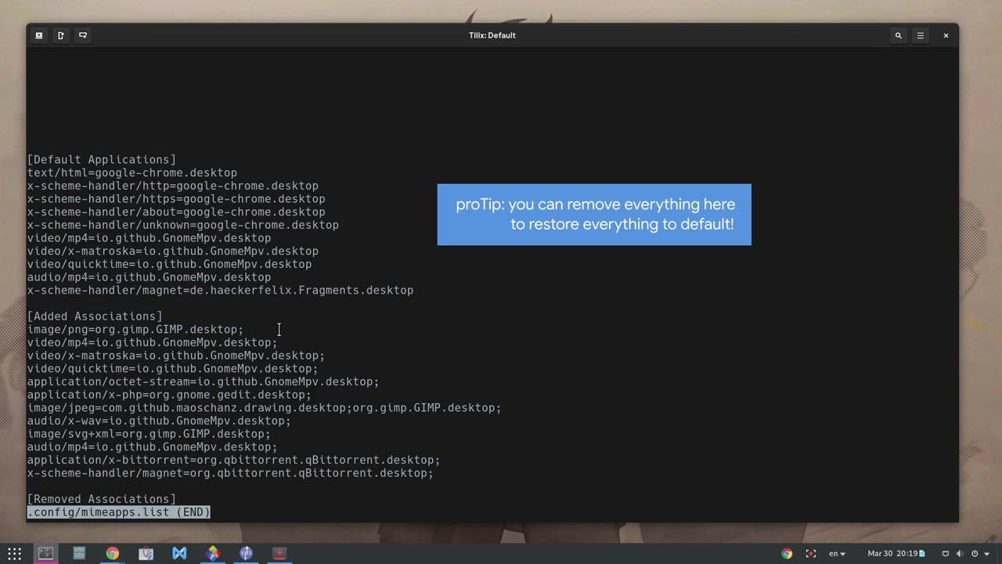
pyautogui.tripleClick(273, 293)
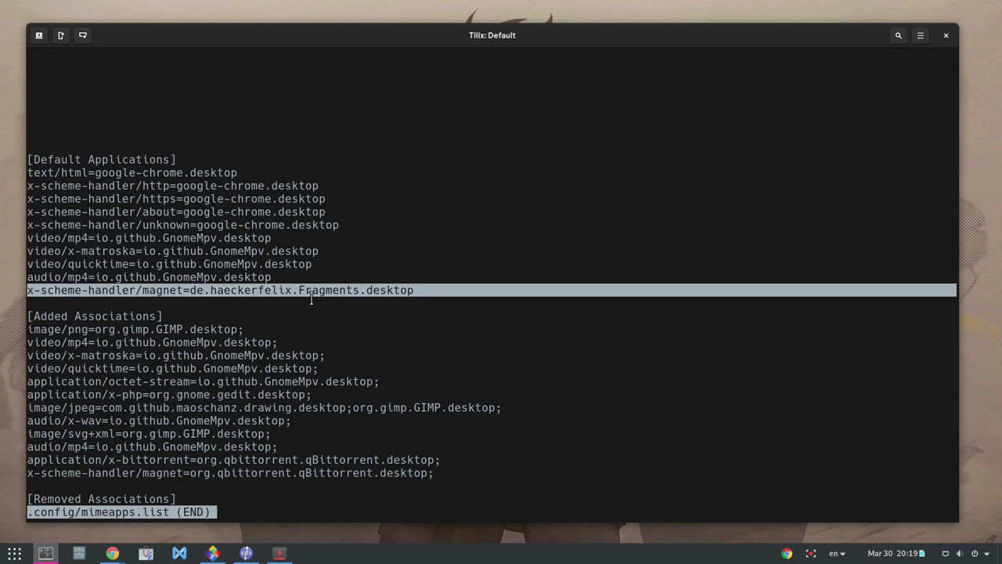
# Open the magnet link from the Nyaa page in Chrome and expand the added torrent's details in Fragments
pyautogui.press('super')
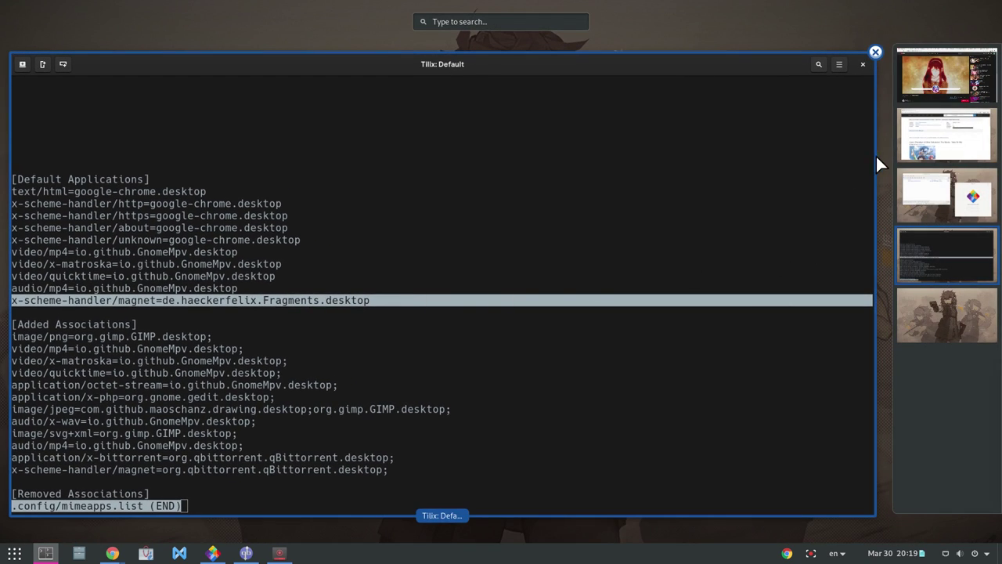
pyautogui.scroll(1, 889, 145)
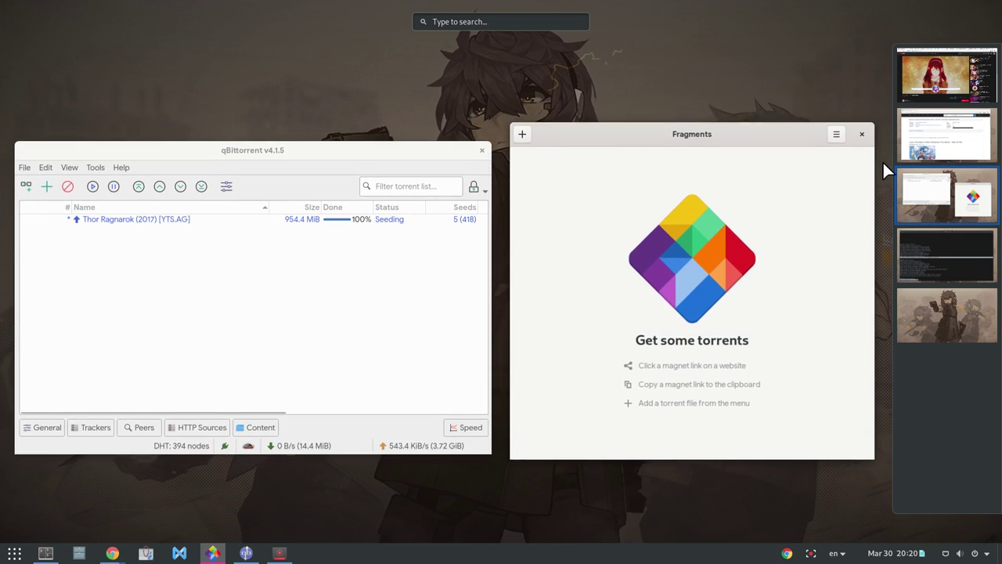
pyautogui.scroll(1, 883, 161)
pyautogui.click(532, 282)
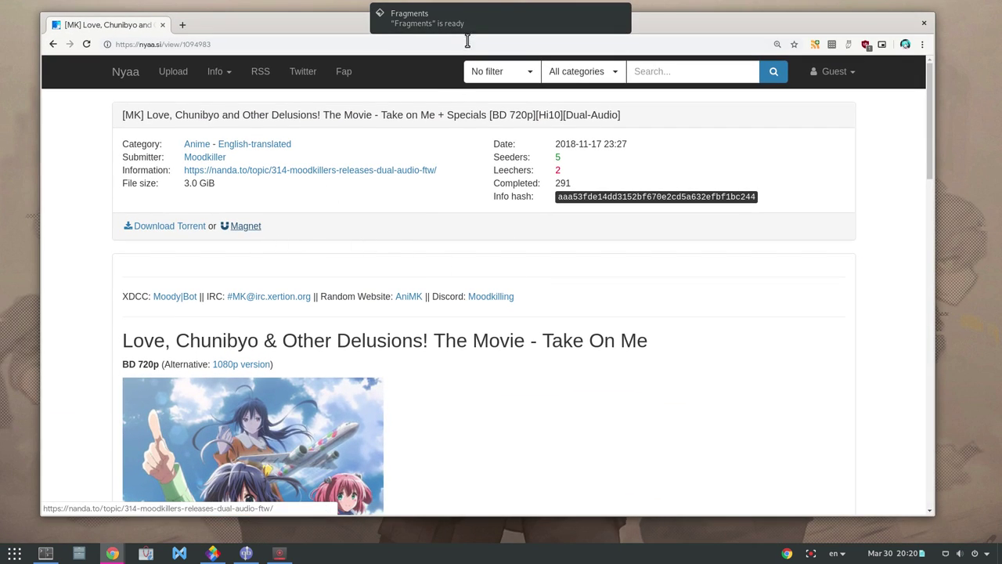
pyautogui.click(474, 29)
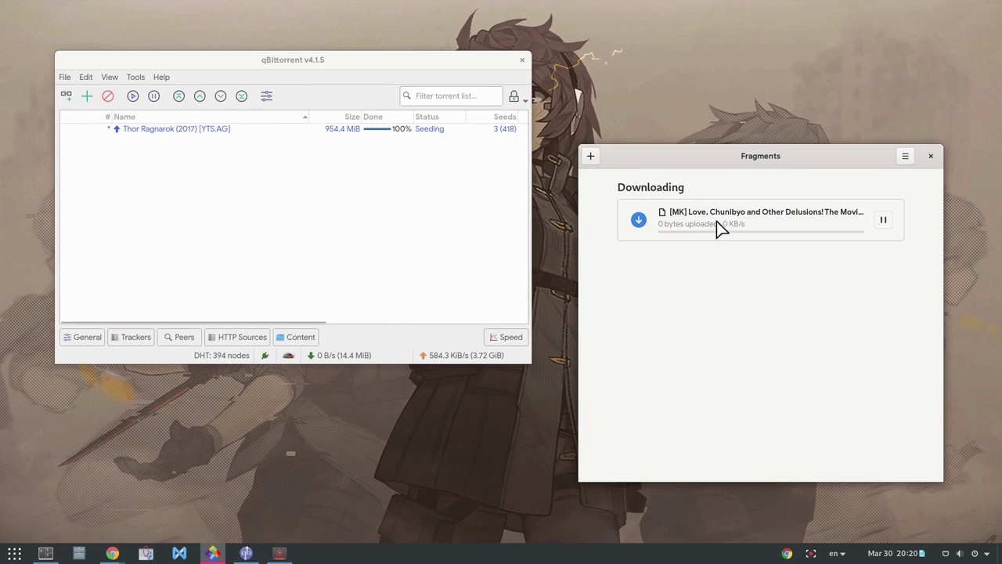
pyautogui.click(738, 220)
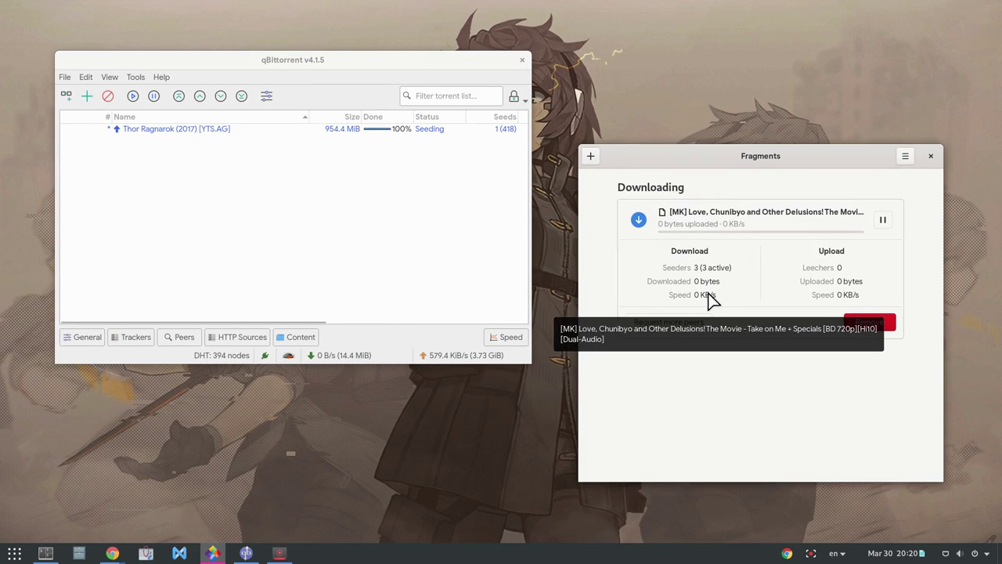
# Switch to the empty workspace below the terminal's workspace
pyautogui.press('super')
pyautogui.click(927, 316)
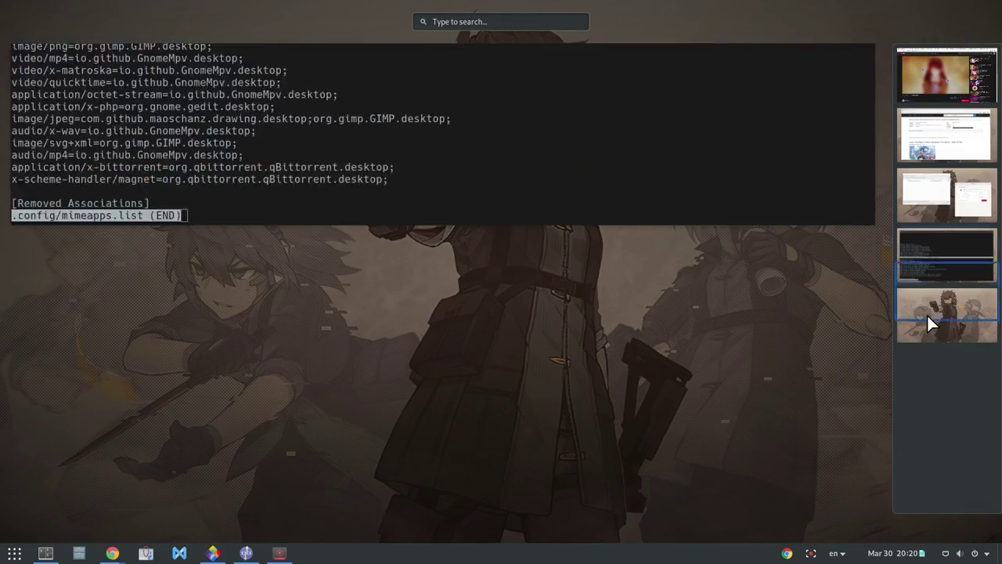